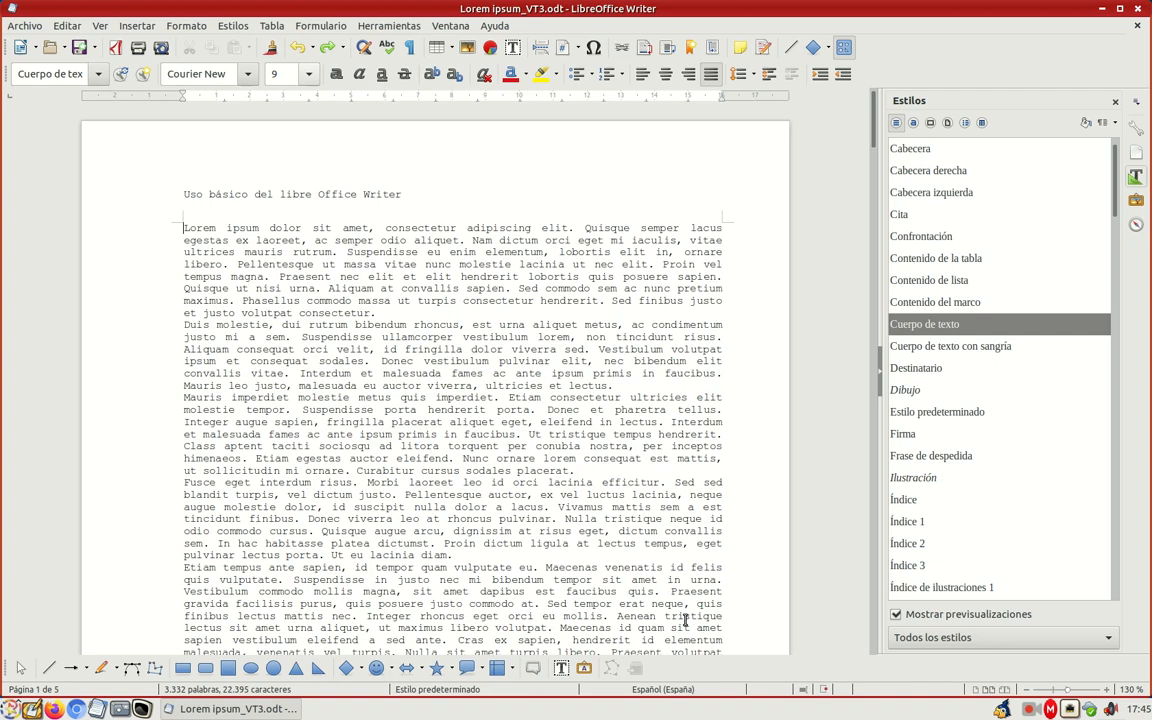
pyautogui.click(187, 26)
pyautogui.click(228, 148)
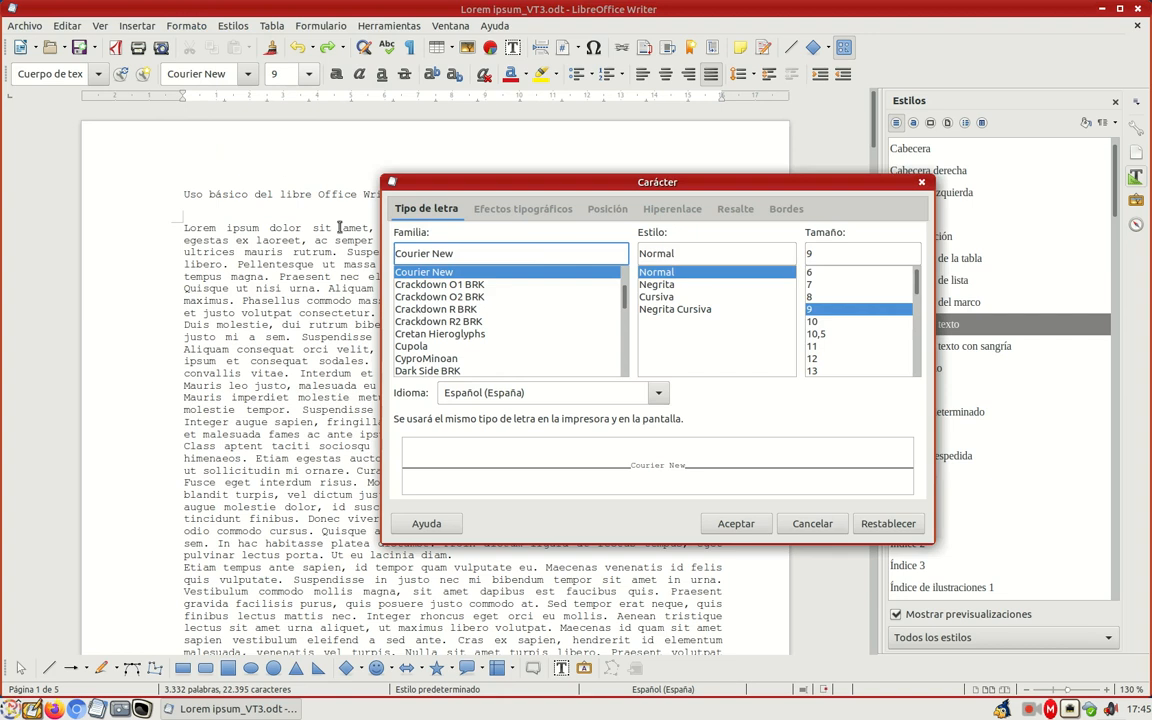
pyautogui.click(811, 524)
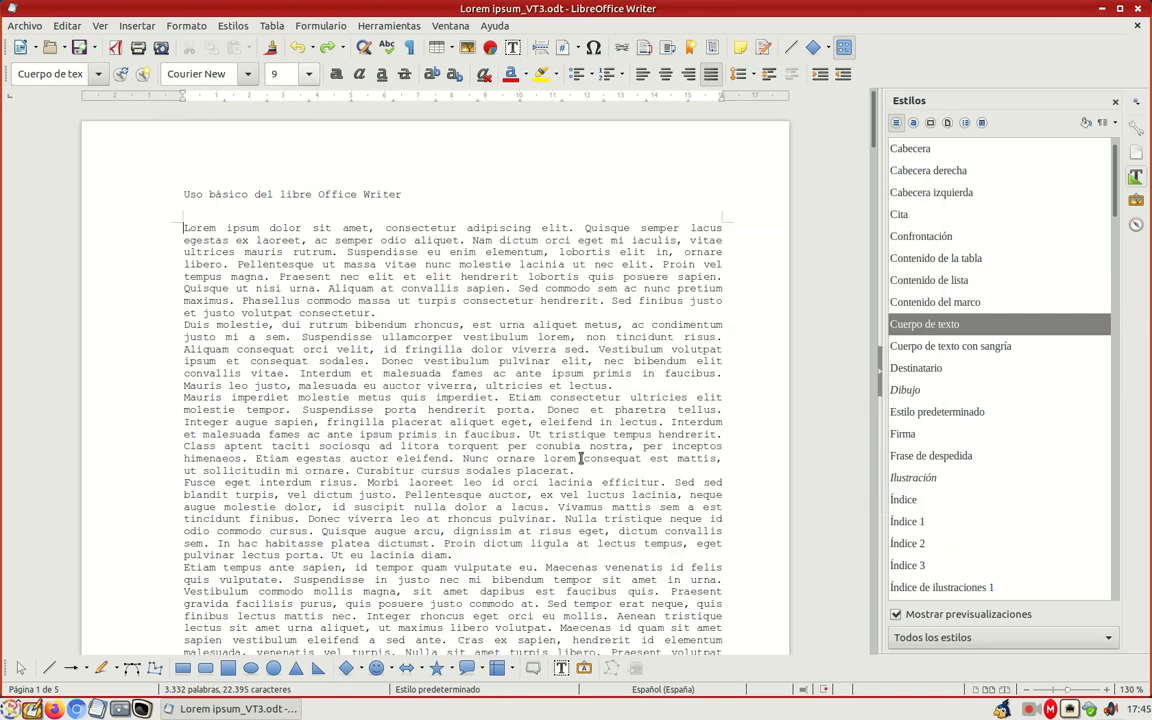
# Step: In the body paragraph's character formatting, preview several font families and choose Galapogos BRK
pyautogui.rightClick(315, 290)
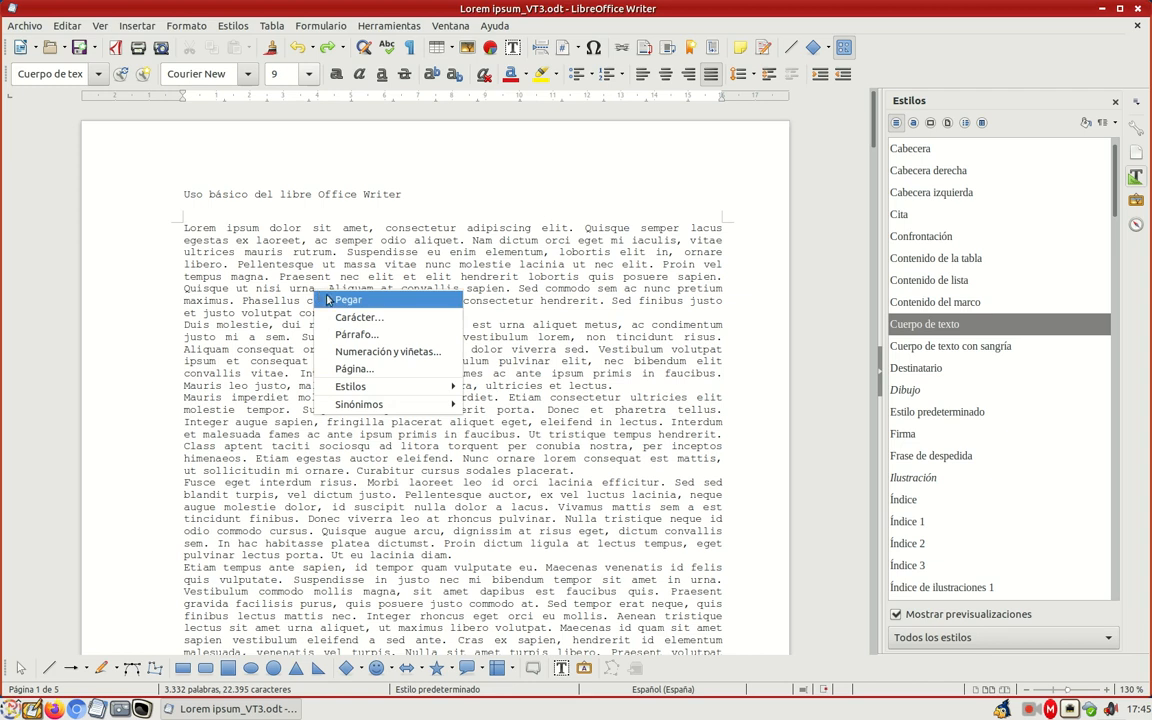
pyautogui.click(355, 318)
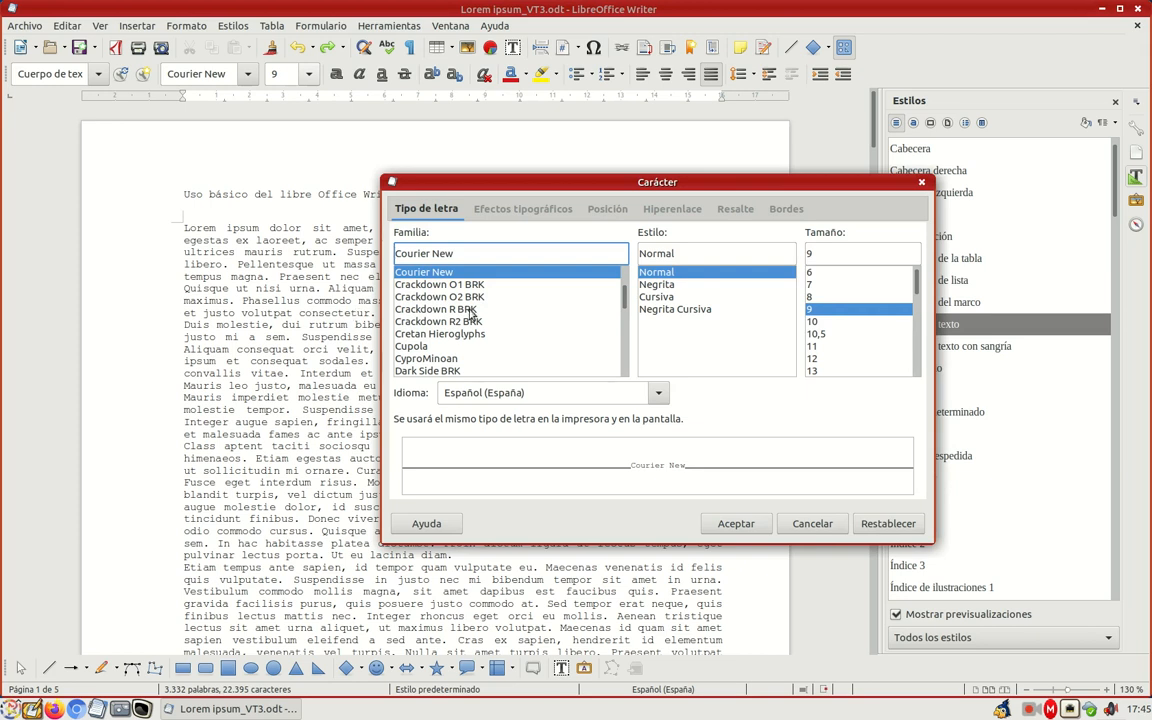
pyautogui.click(627, 300)
pyautogui.scroll(-2, 627, 300)
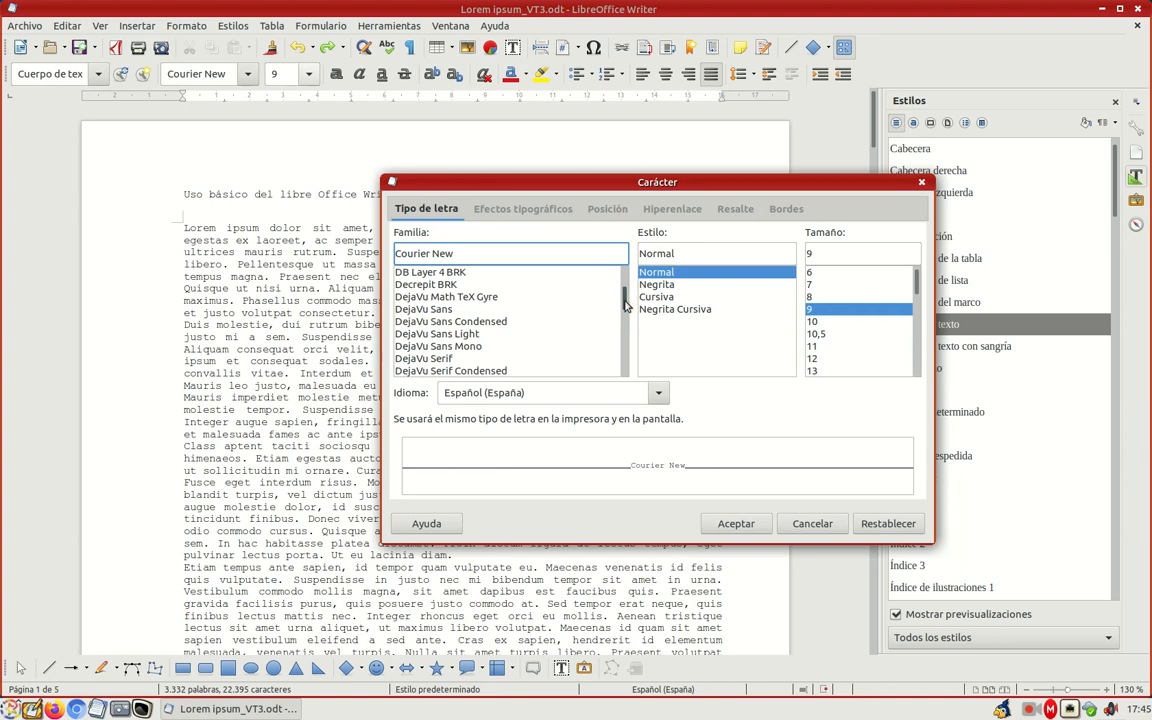
pyautogui.click(509, 321)
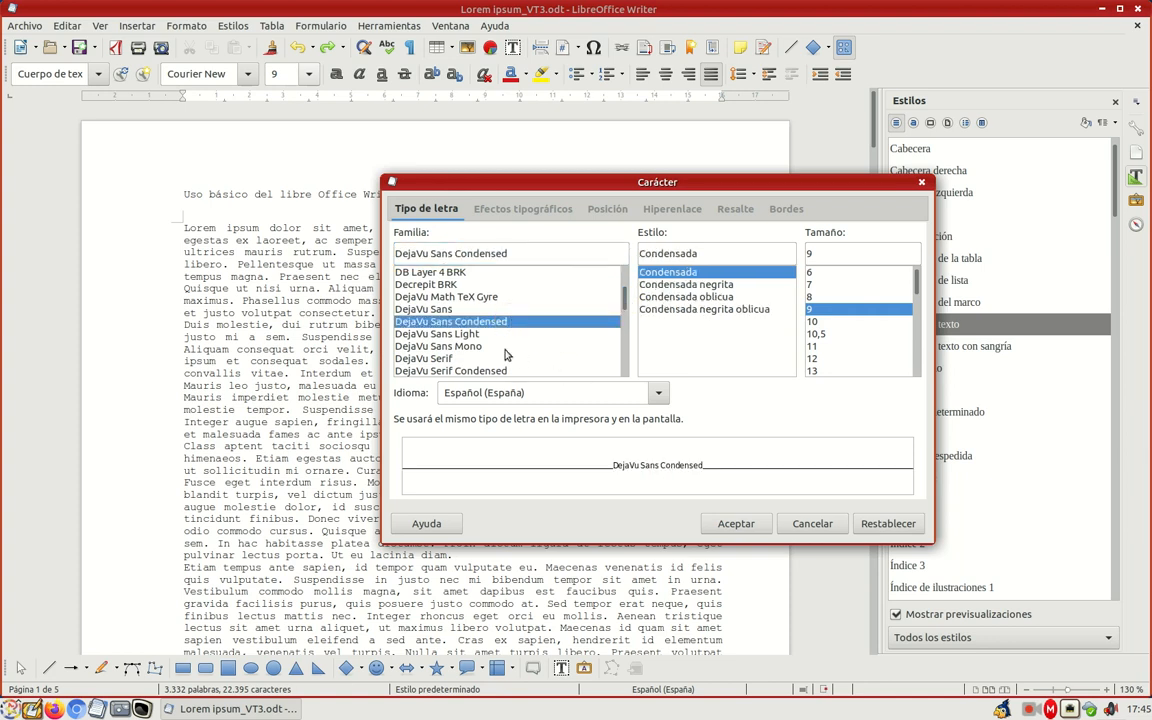
pyautogui.click(625, 312)
pyautogui.click(625, 312)
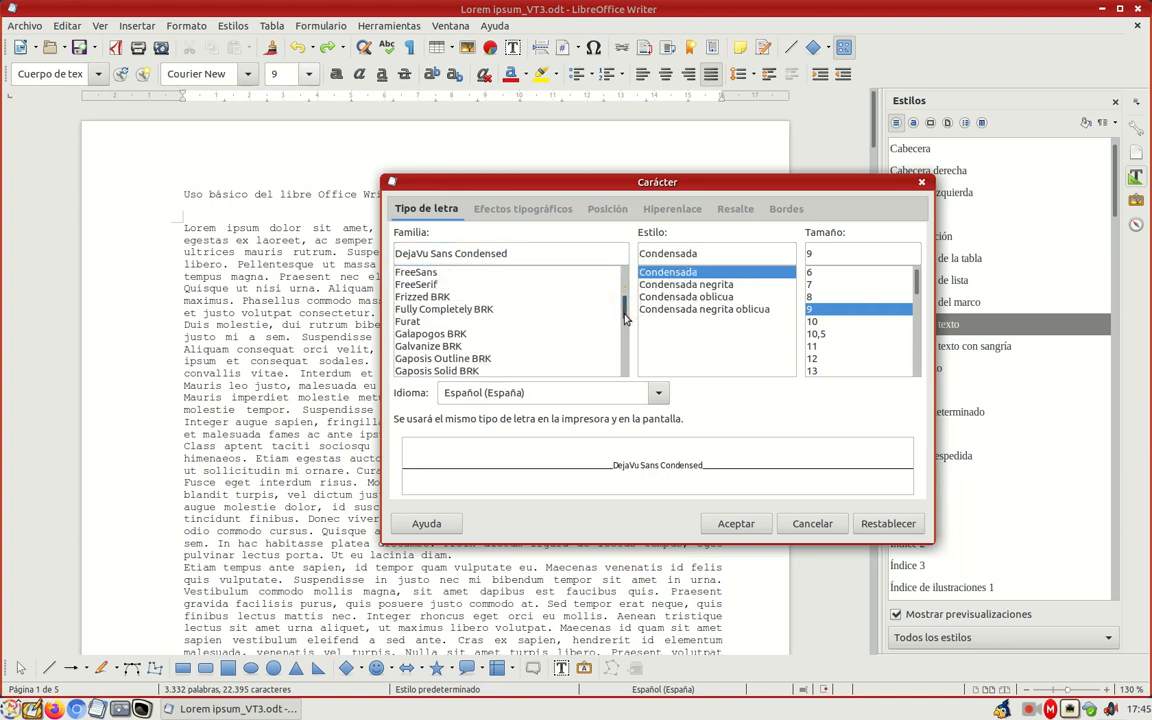
pyautogui.click(468, 335)
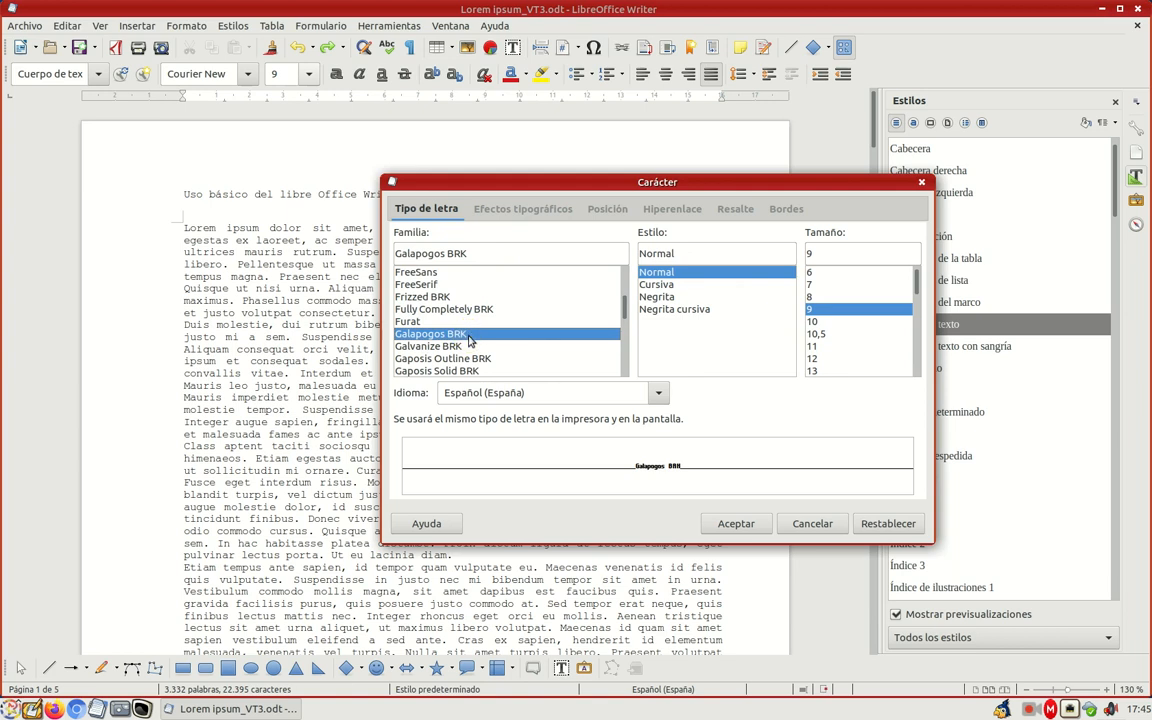
pyautogui.click(470, 358)
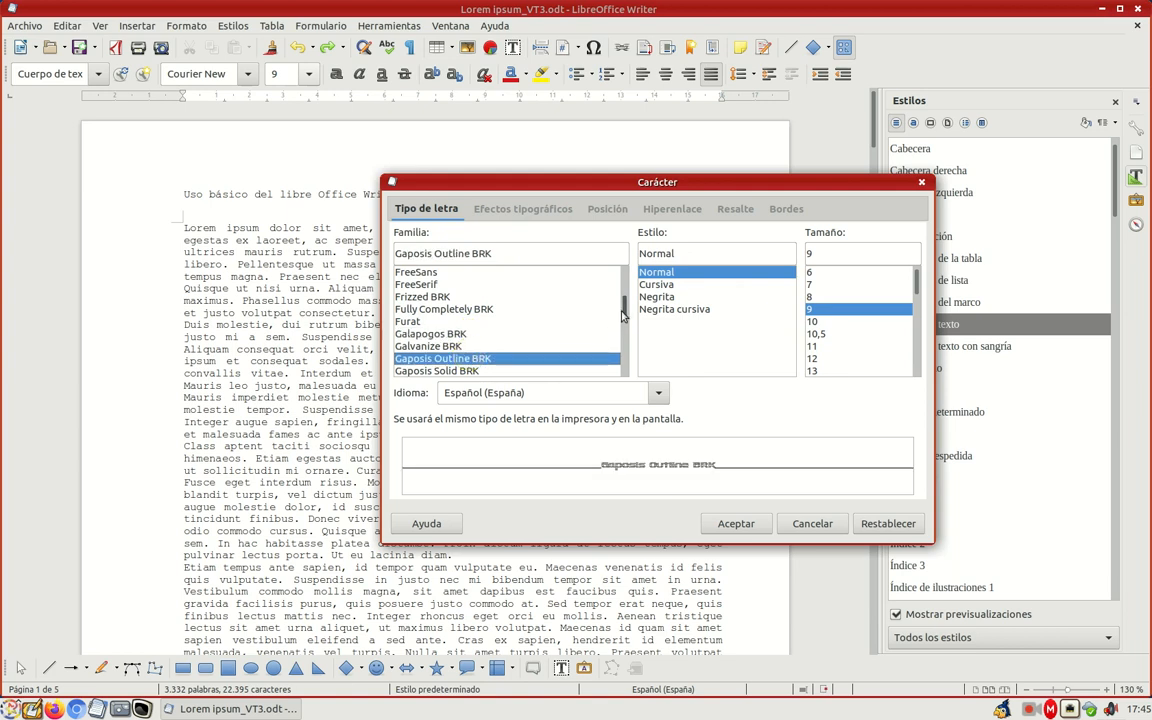
pyautogui.click(466, 334)
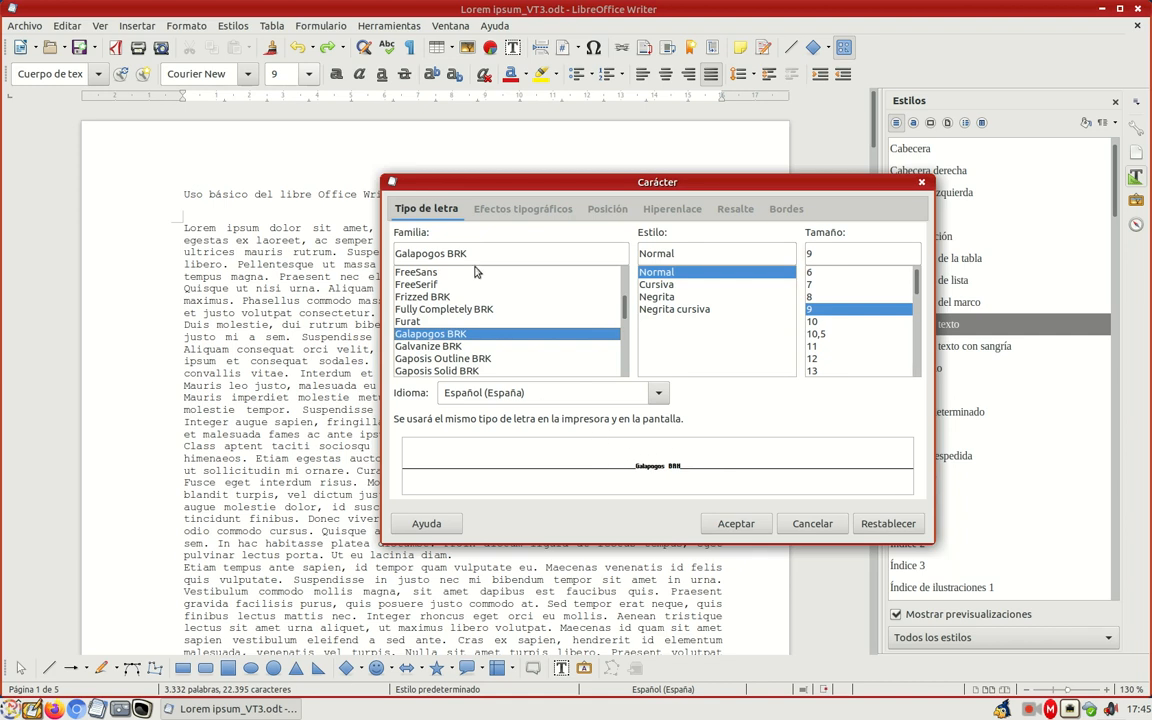
# Step: Set the font style to Negrita and the size to 13 for the body text
pyautogui.click(676, 285)
pyautogui.click(672, 297)
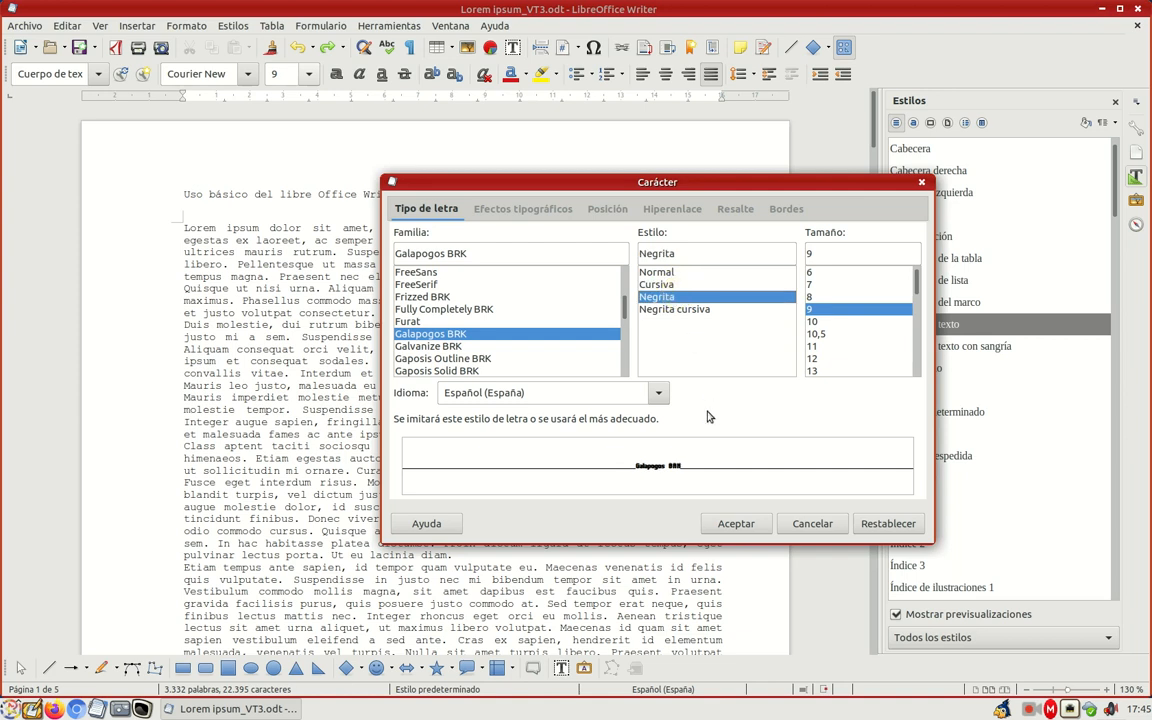
pyautogui.click(818, 370)
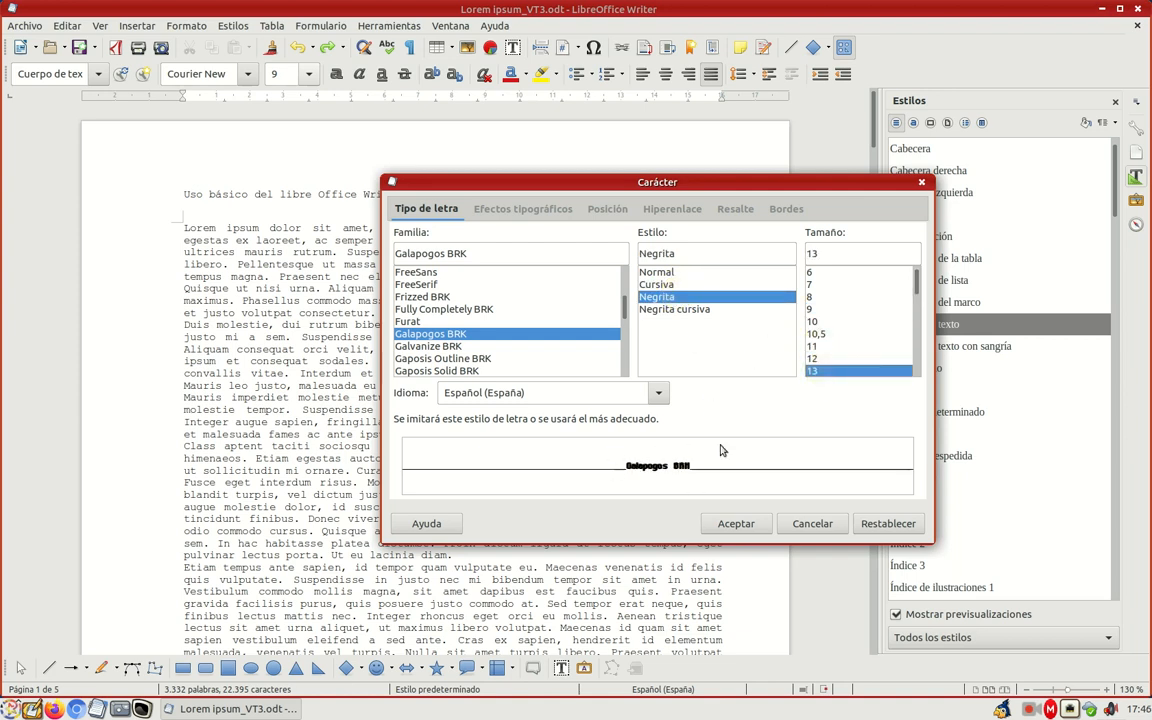
pyautogui.scroll(-1, 860, 320)
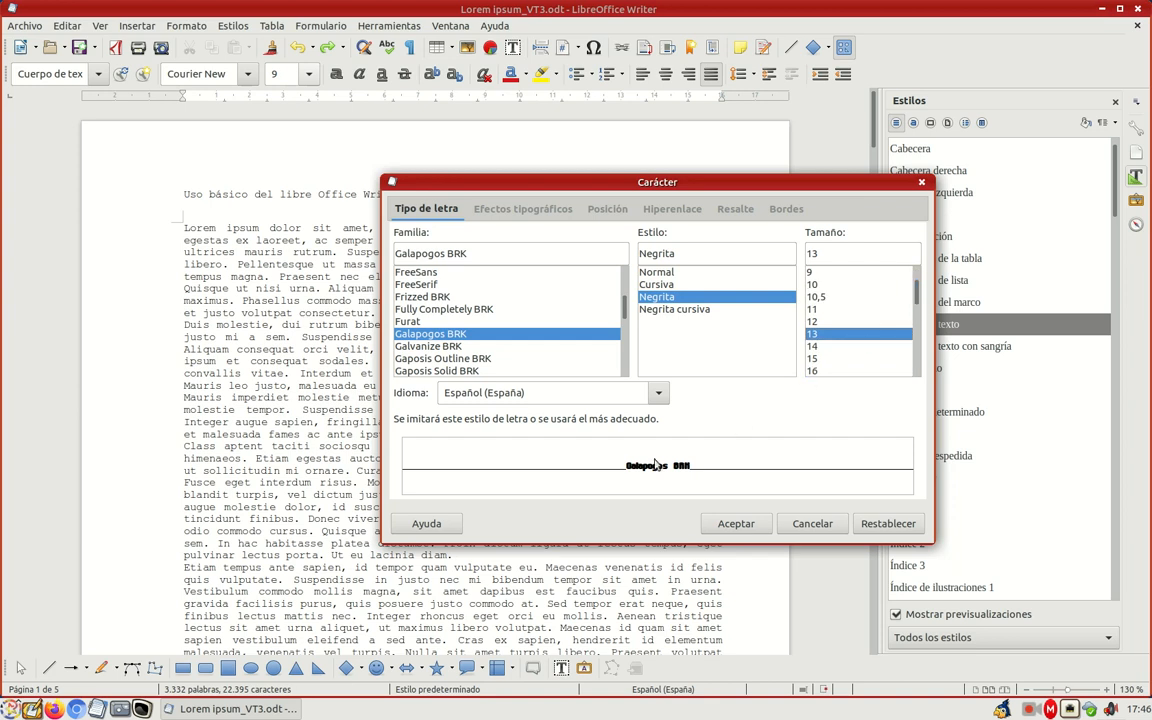
# Step: Among the typographic effects, switch the font colour palette to freecolour-hlc
pyautogui.click(530, 216)
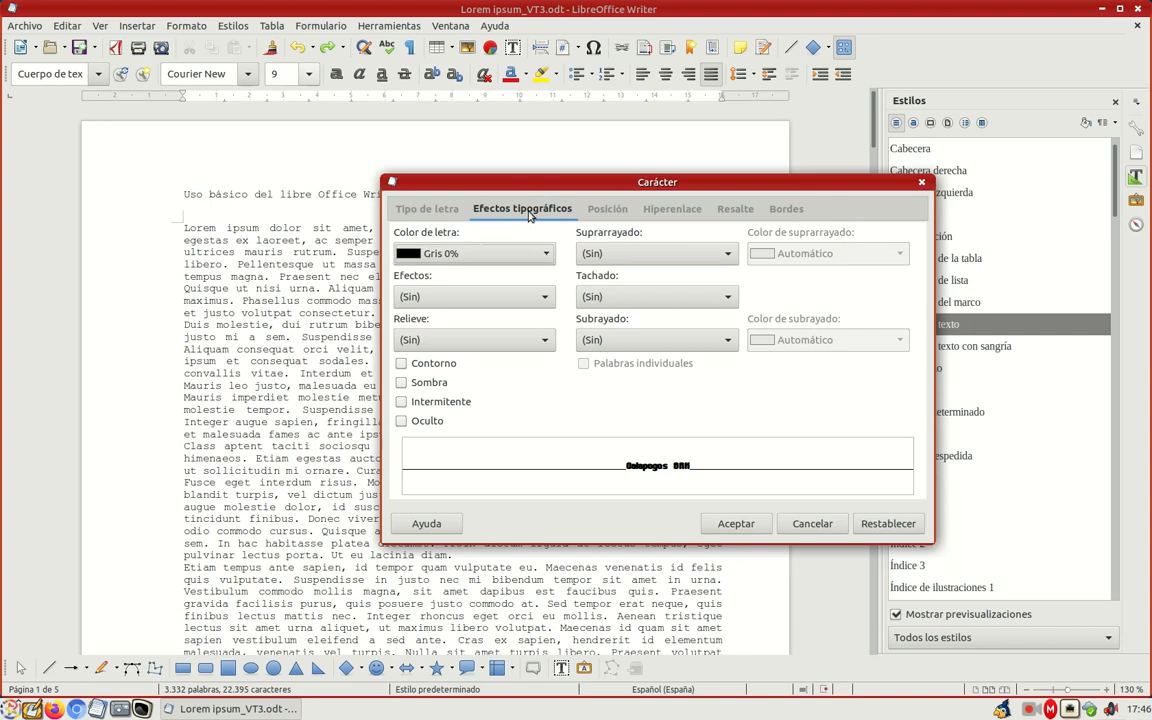
pyautogui.click(546, 253)
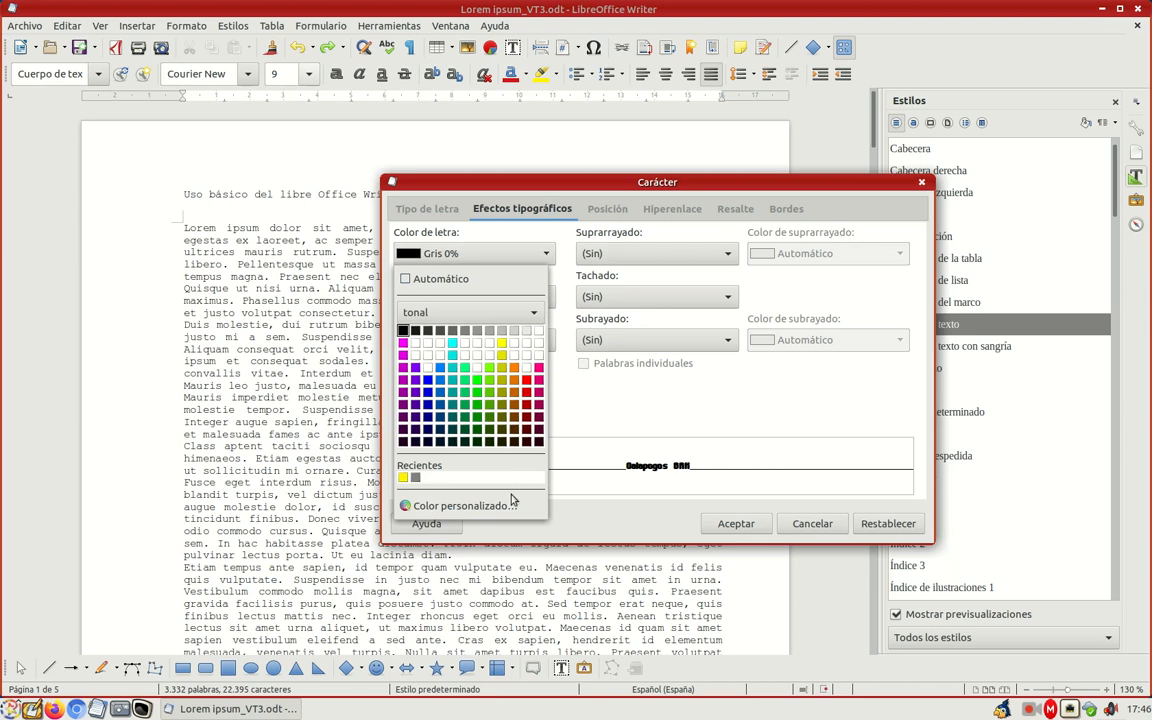
pyautogui.click(535, 313)
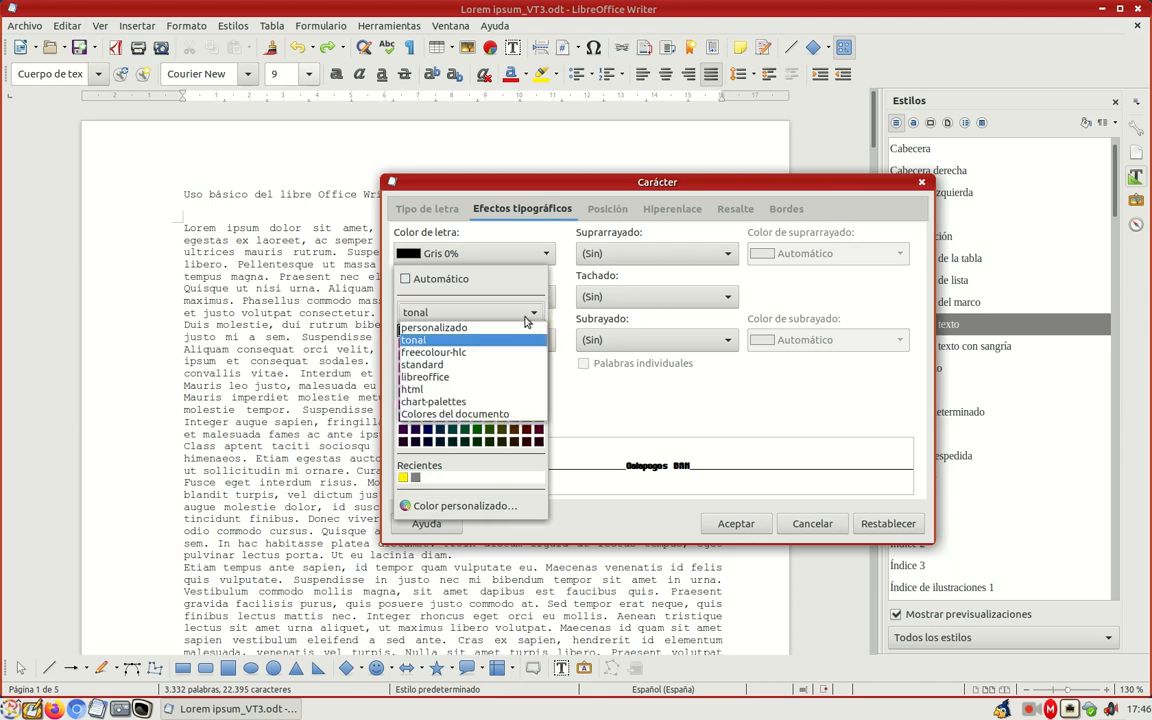
pyautogui.click(447, 341)
pyautogui.click(533, 313)
pyautogui.click(450, 350)
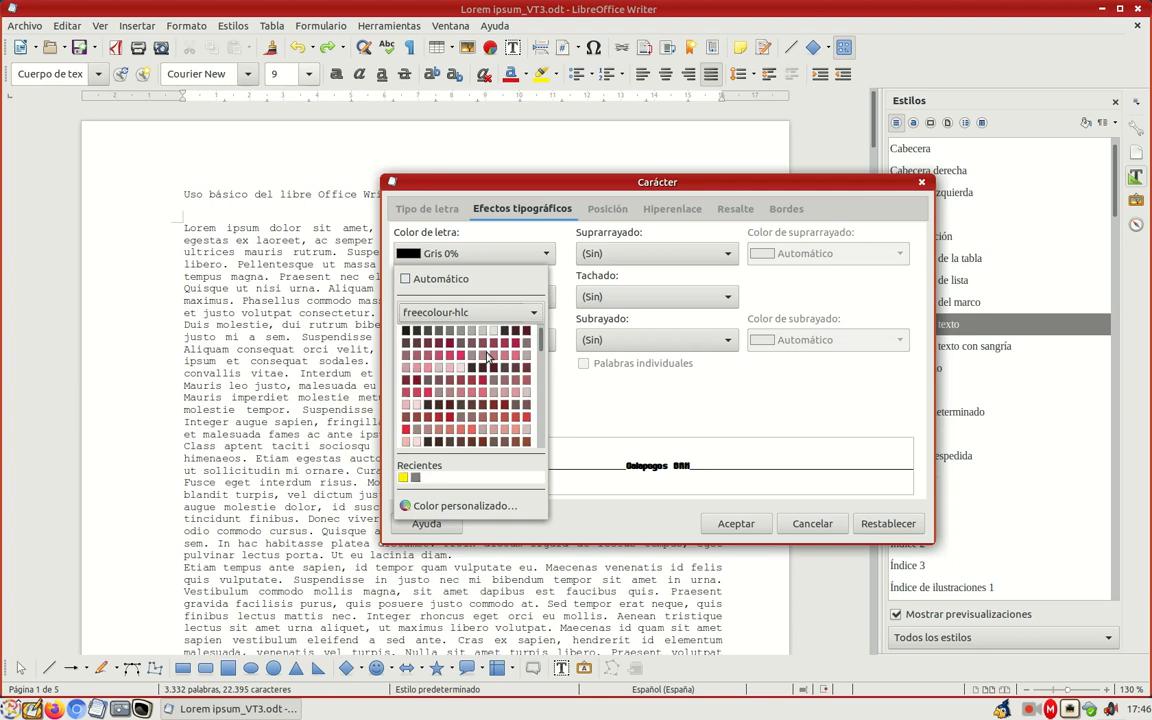
# Step: Try mixing a custom font colour, ending on dark teal 23645e, and discard it
pyautogui.click(485, 507)
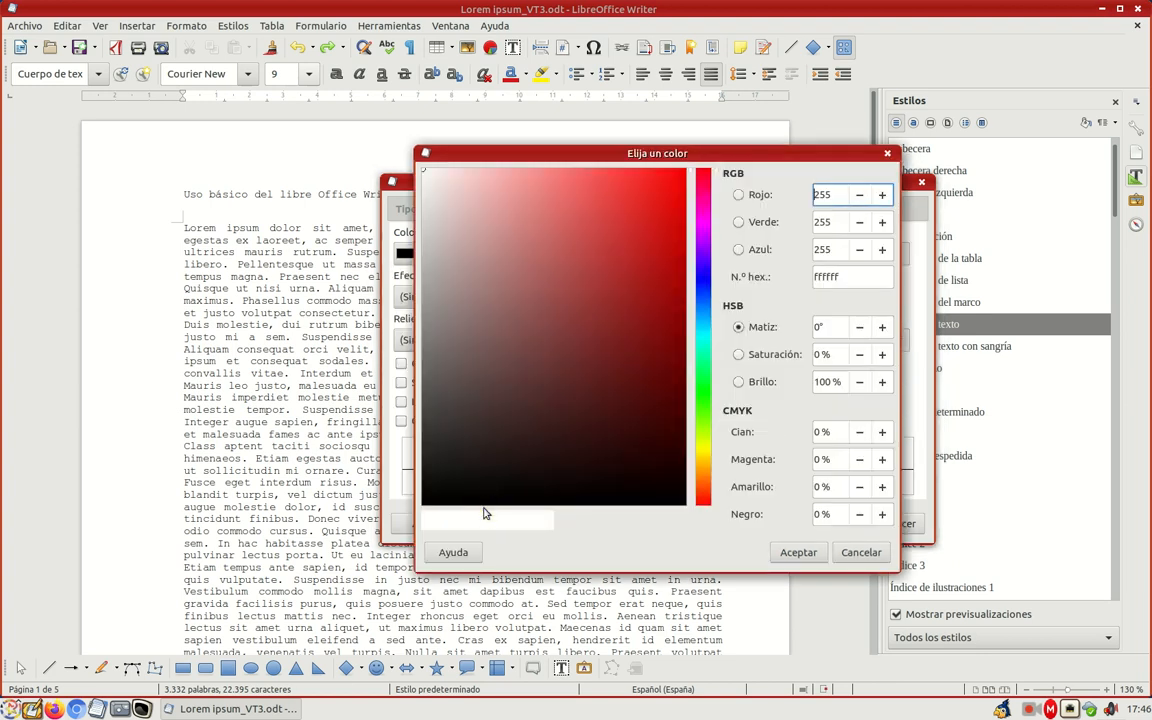
pyautogui.click(570, 240)
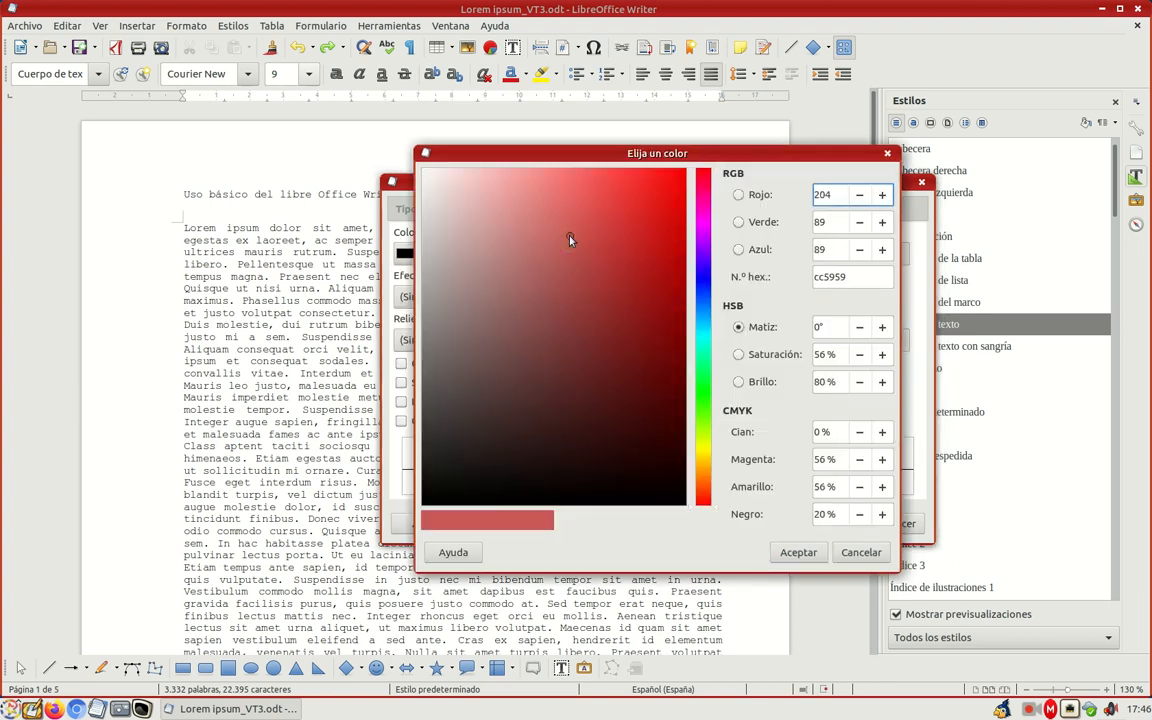
pyautogui.click(701, 250)
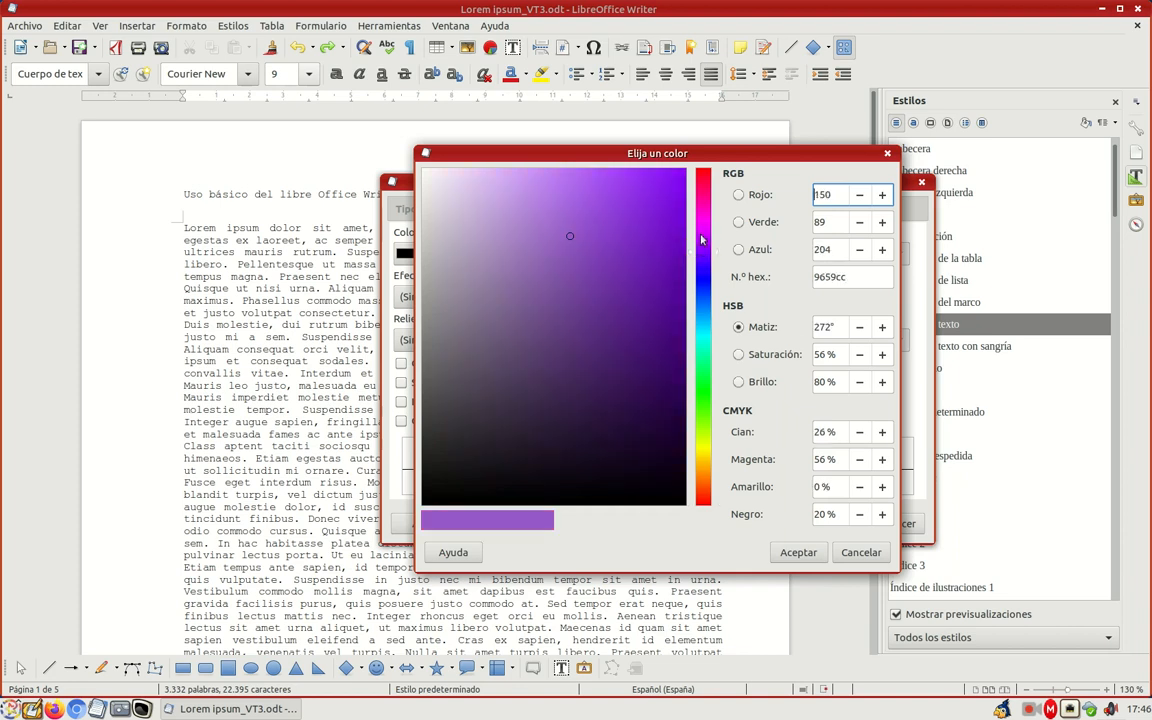
pyautogui.click(701, 337)
pyautogui.click(593, 376)
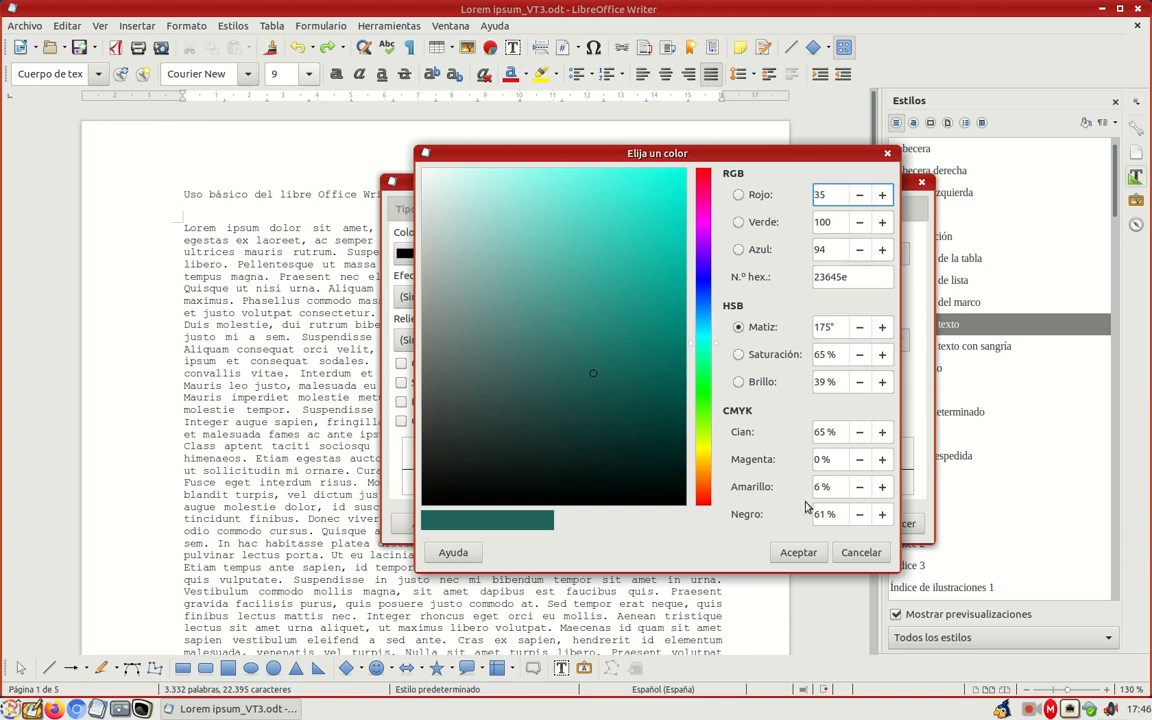
pyautogui.click(856, 558)
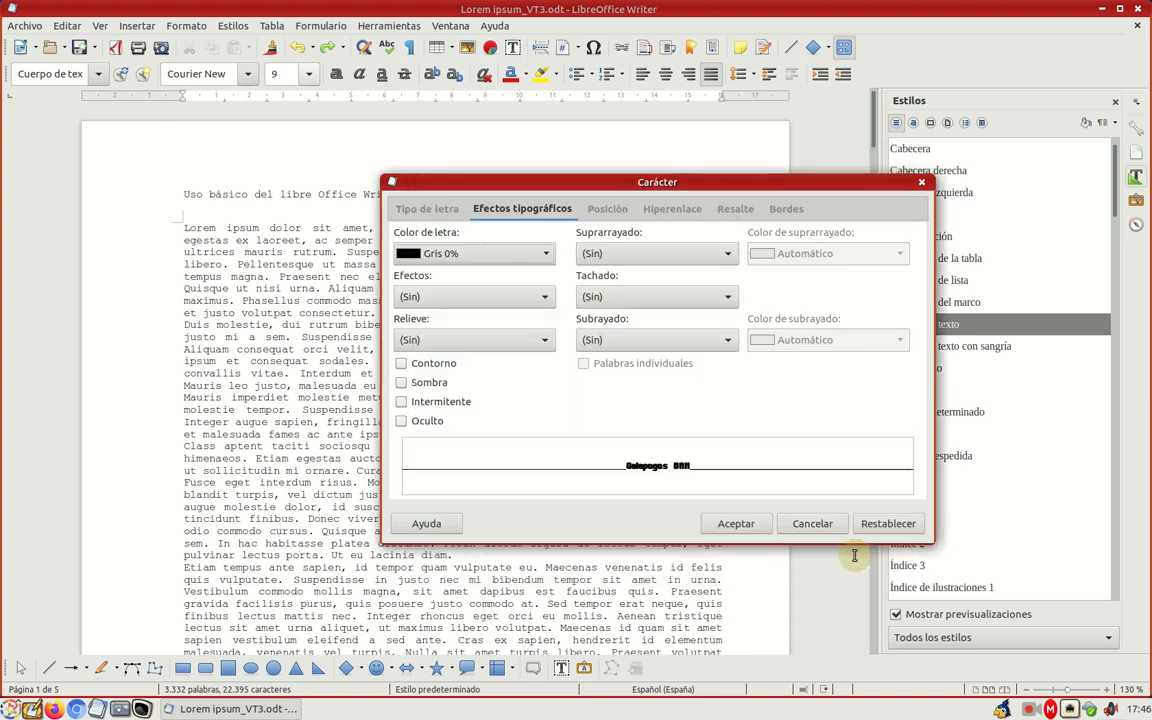
# Step: Examine the available Efectos and Relieve options for the text, leaving both at (Sin)
pyautogui.click(547, 300)
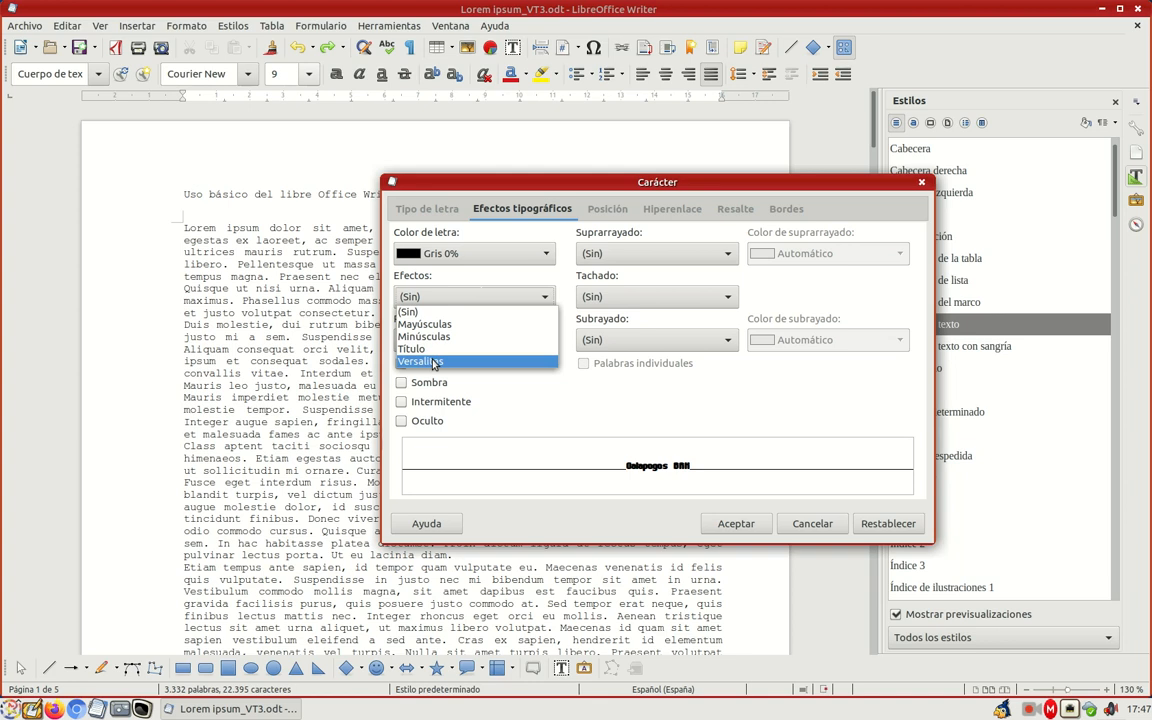
pyautogui.click(527, 405)
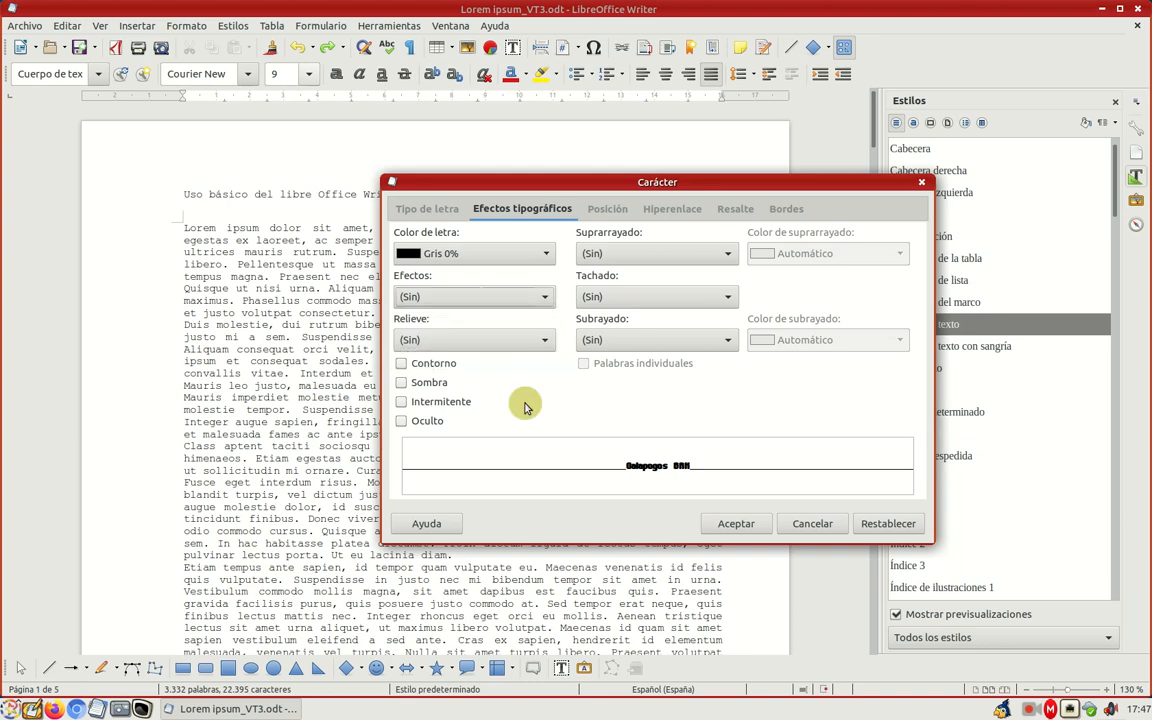
pyautogui.click(546, 340)
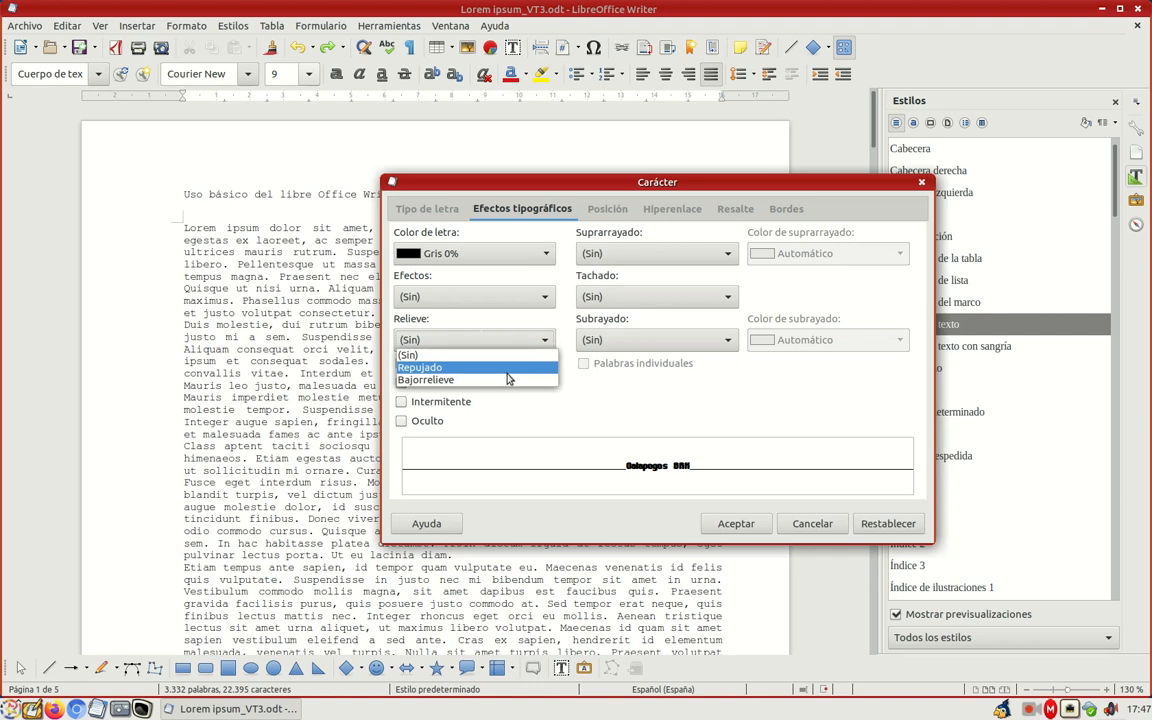
pyautogui.click(465, 354)
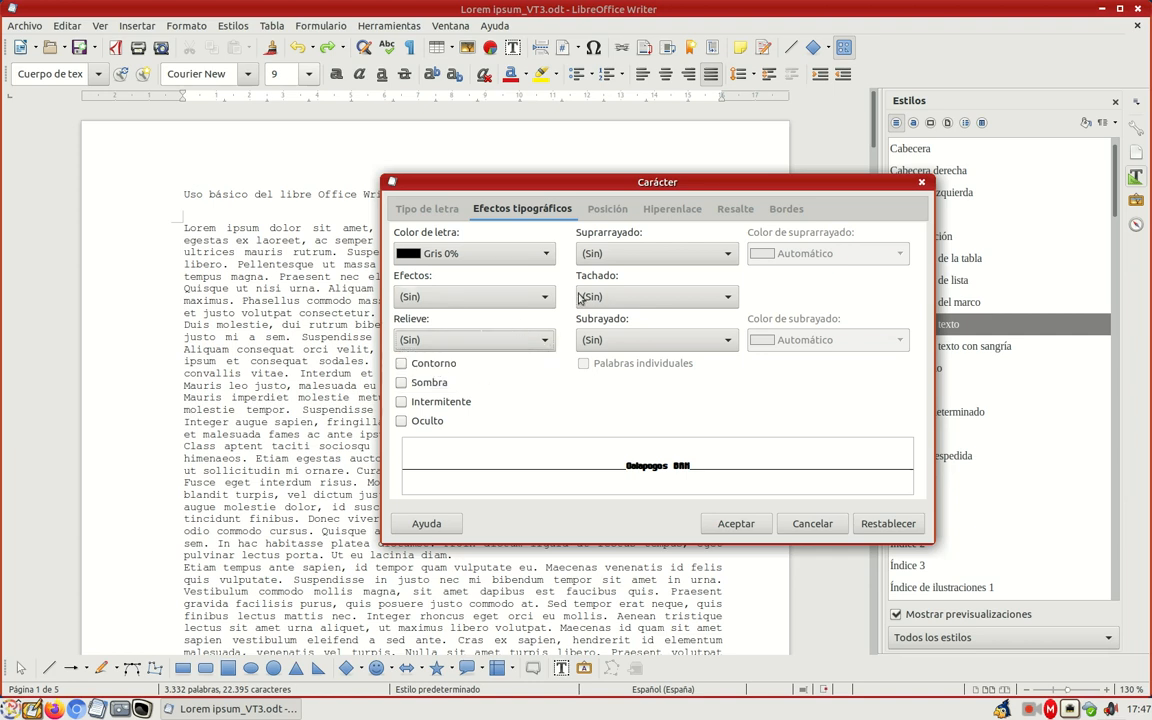
# Step: Set the text's overline to Trazo (grueso), underline to Trazo largo and strikethrough to Doble
pyautogui.click(729, 254)
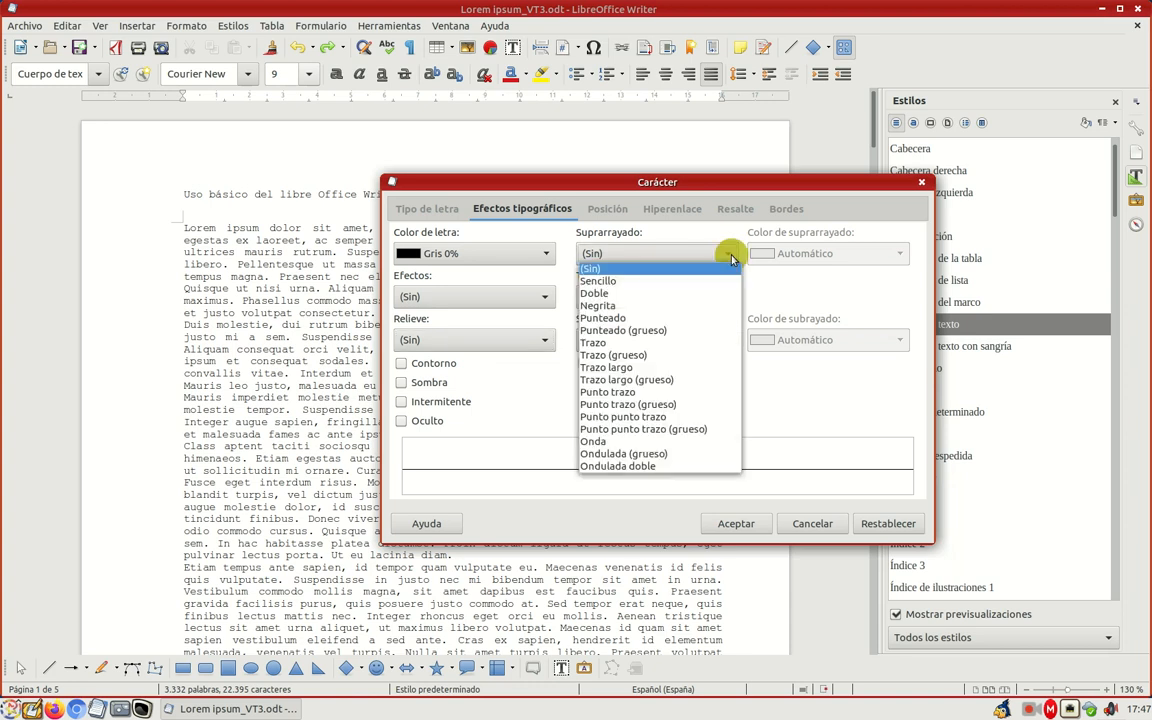
pyautogui.click(615, 355)
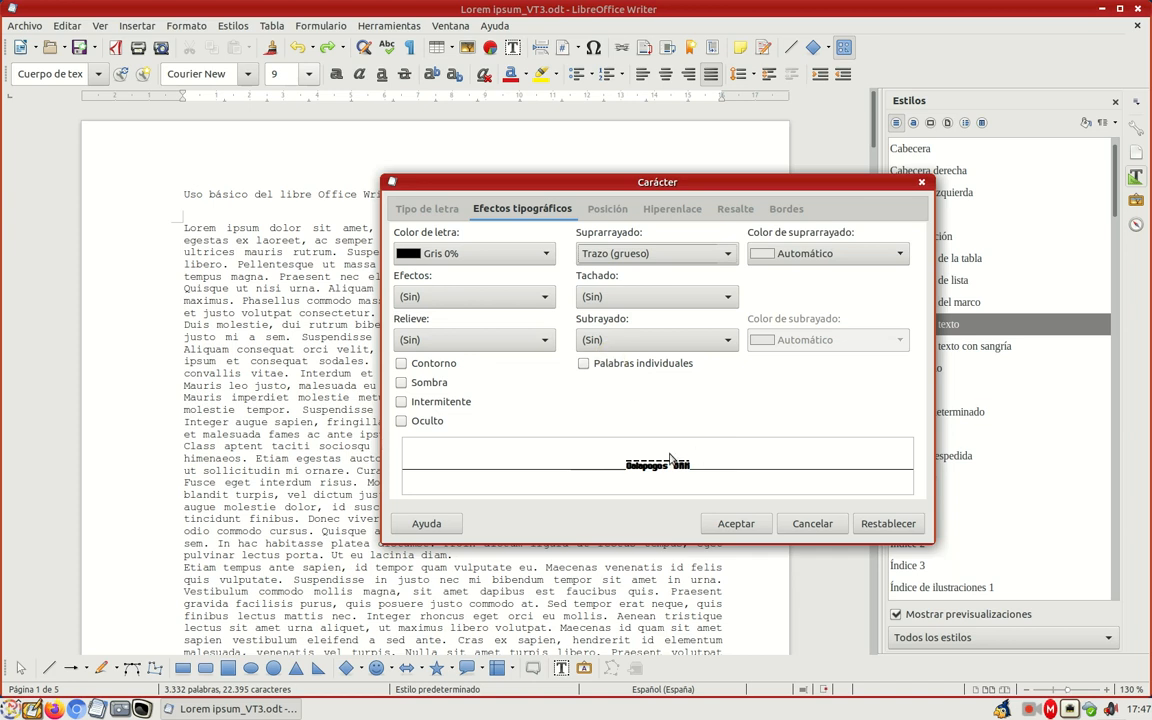
pyautogui.click(727, 340)
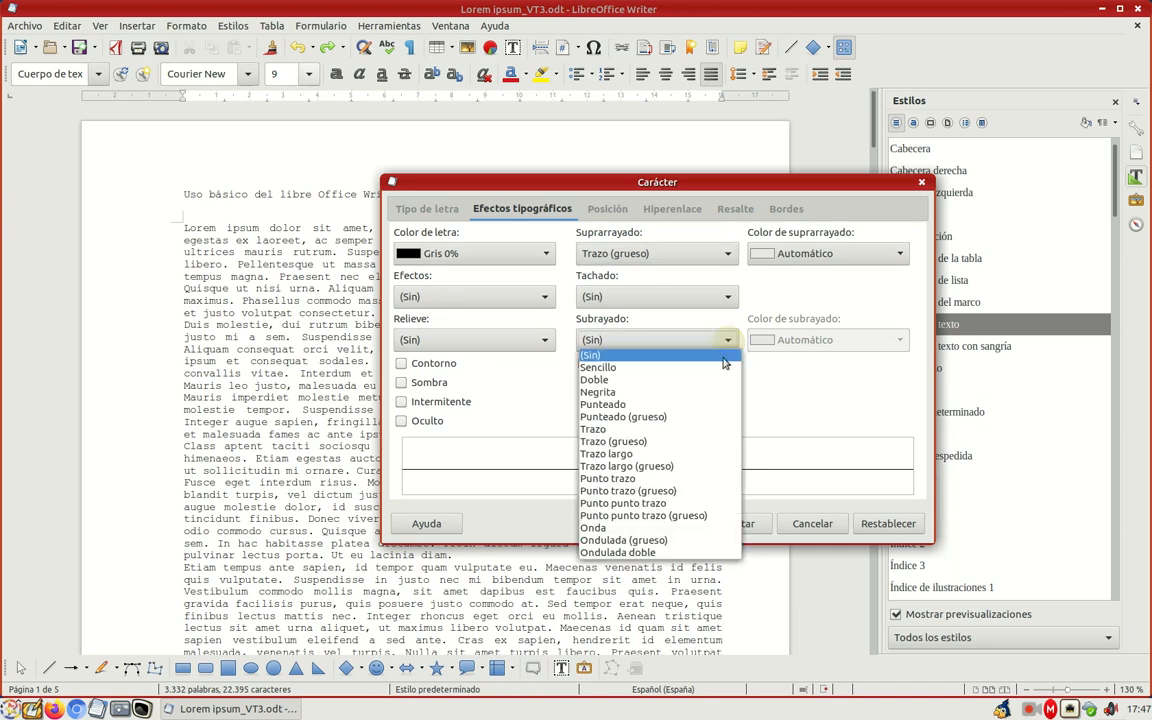
pyautogui.click(663, 461)
pyautogui.click(731, 297)
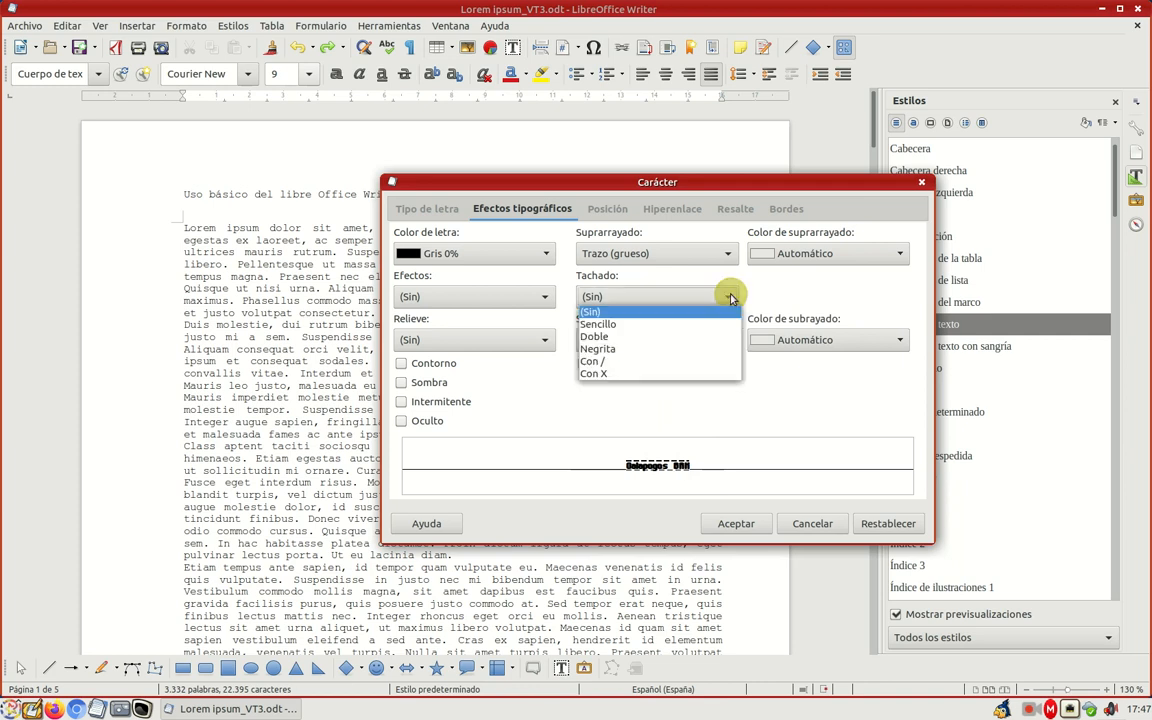
pyautogui.click(610, 336)
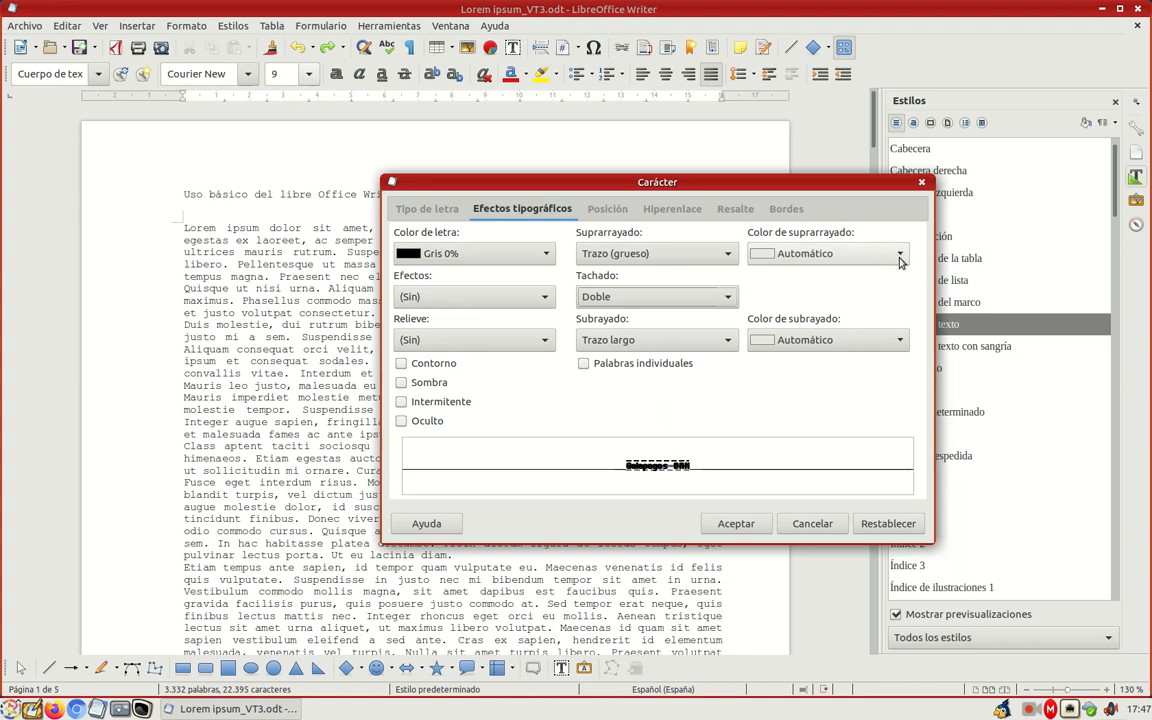
# Step: Review the character position, highlight colour and border settings, and discard all character formatting changes
pyautogui.click(618, 213)
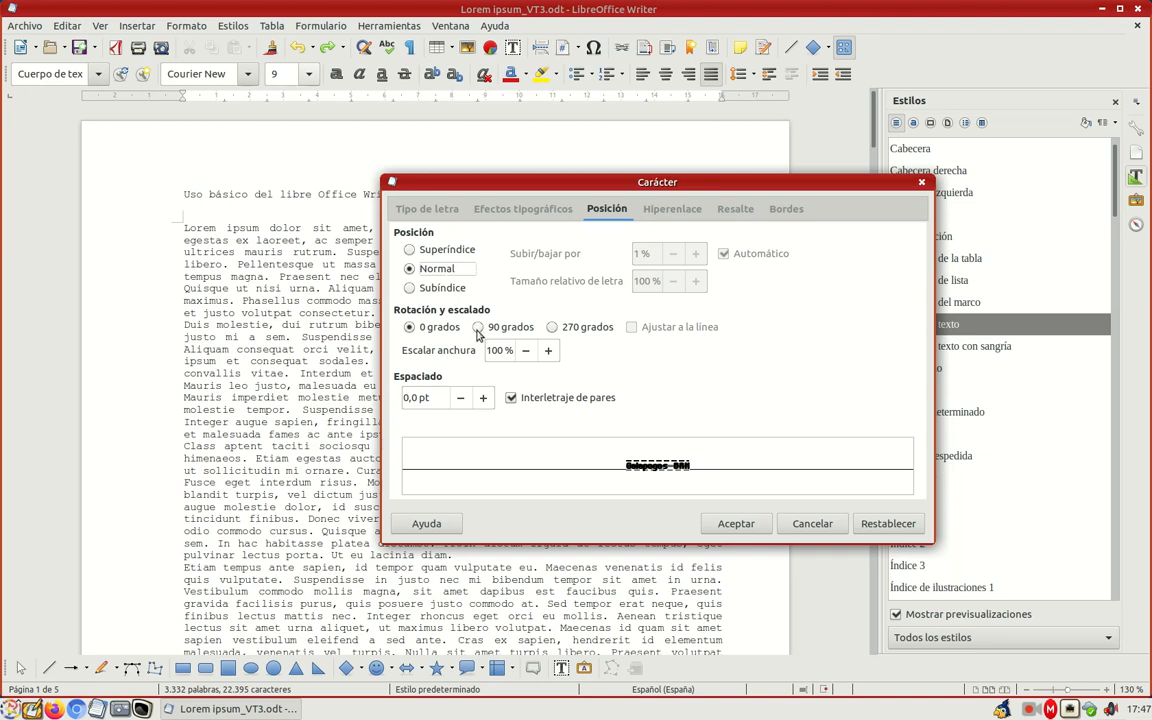
pyautogui.click(735, 209)
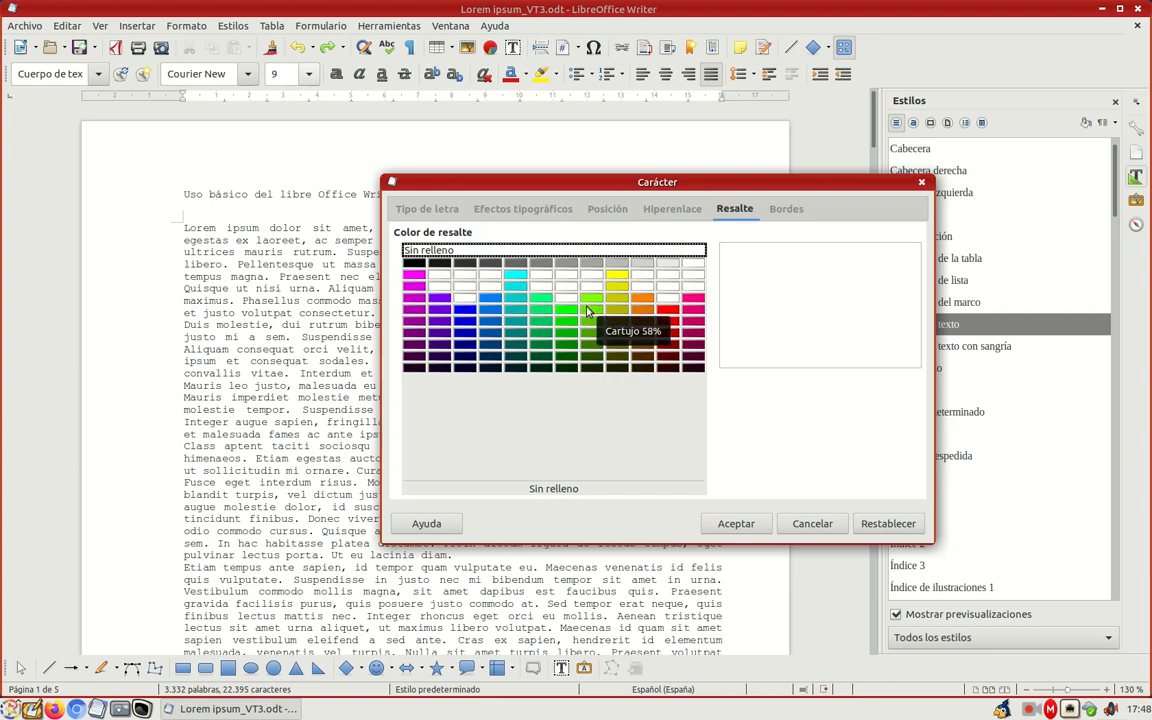
pyautogui.click(777, 212)
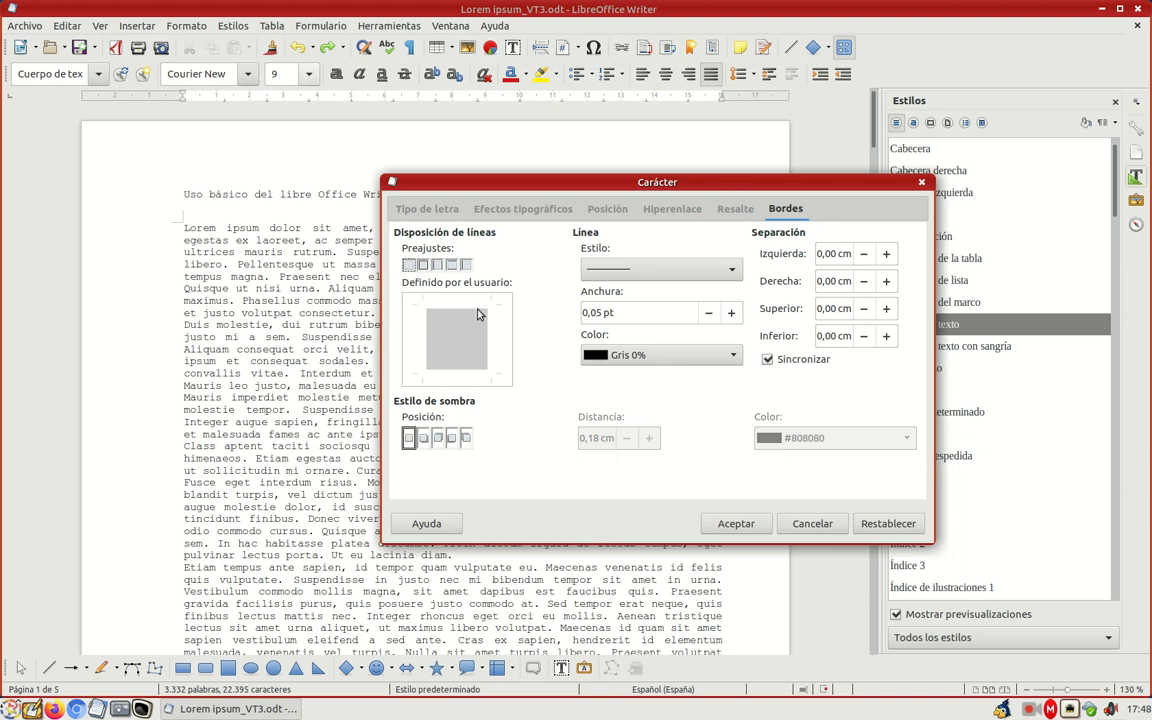
pyautogui.click(811, 524)
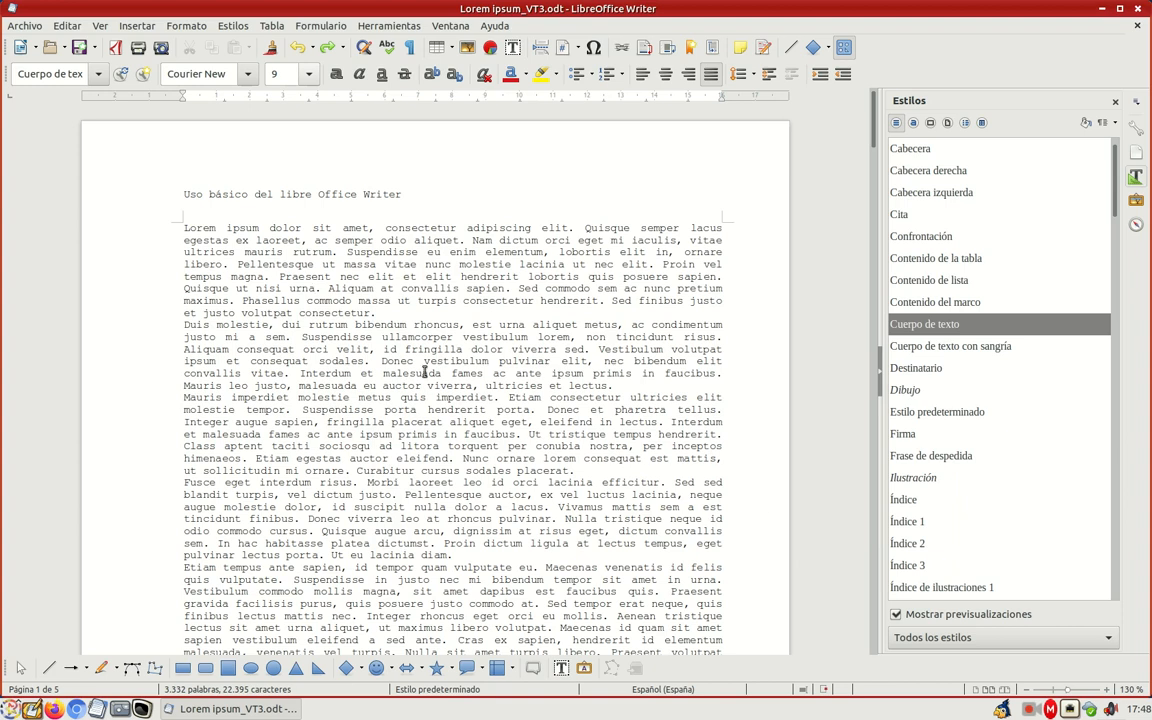
# Step: Examine the available fonts and the text attribute and case options, trying Cambiar uso de mayúsculas in the first paragraph
pyautogui.click(247, 258)
pyautogui.click(250, 73)
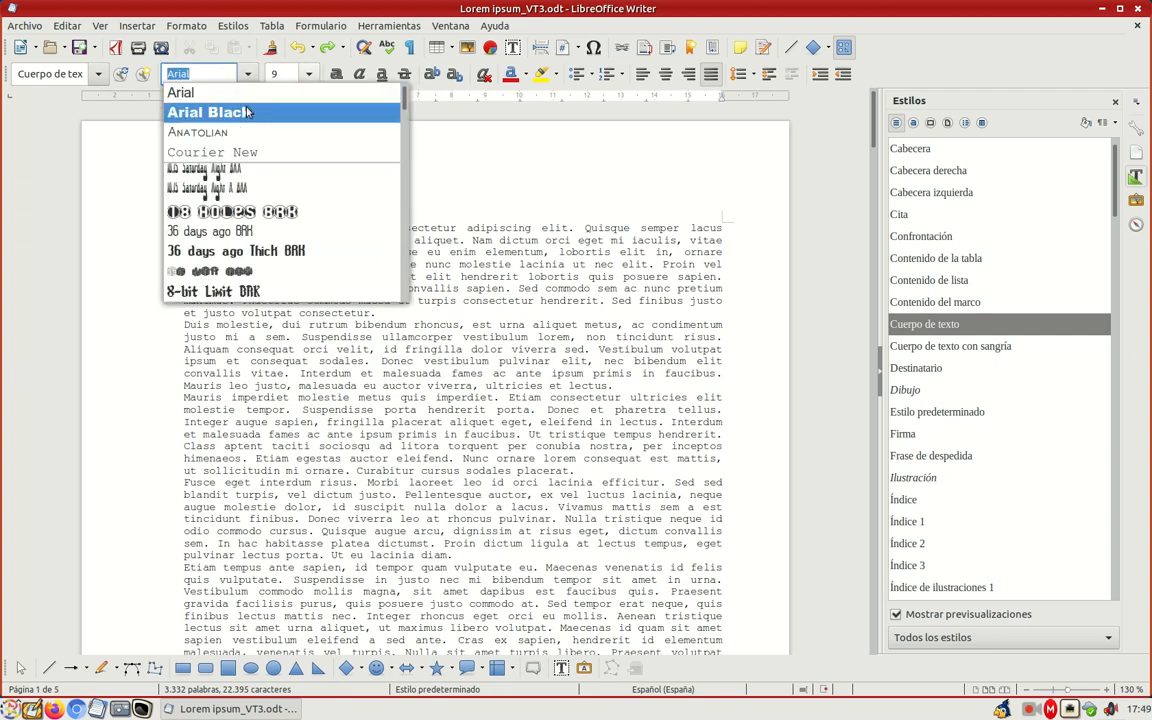
pyautogui.click(247, 73)
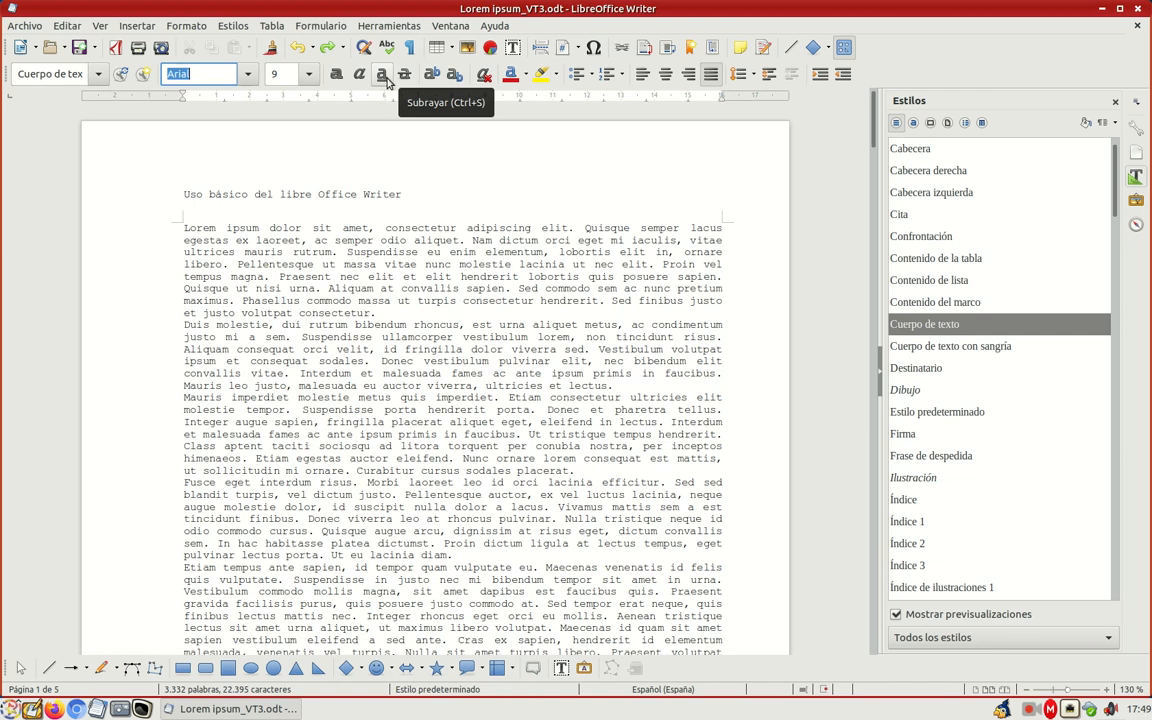
pyautogui.click(192, 27)
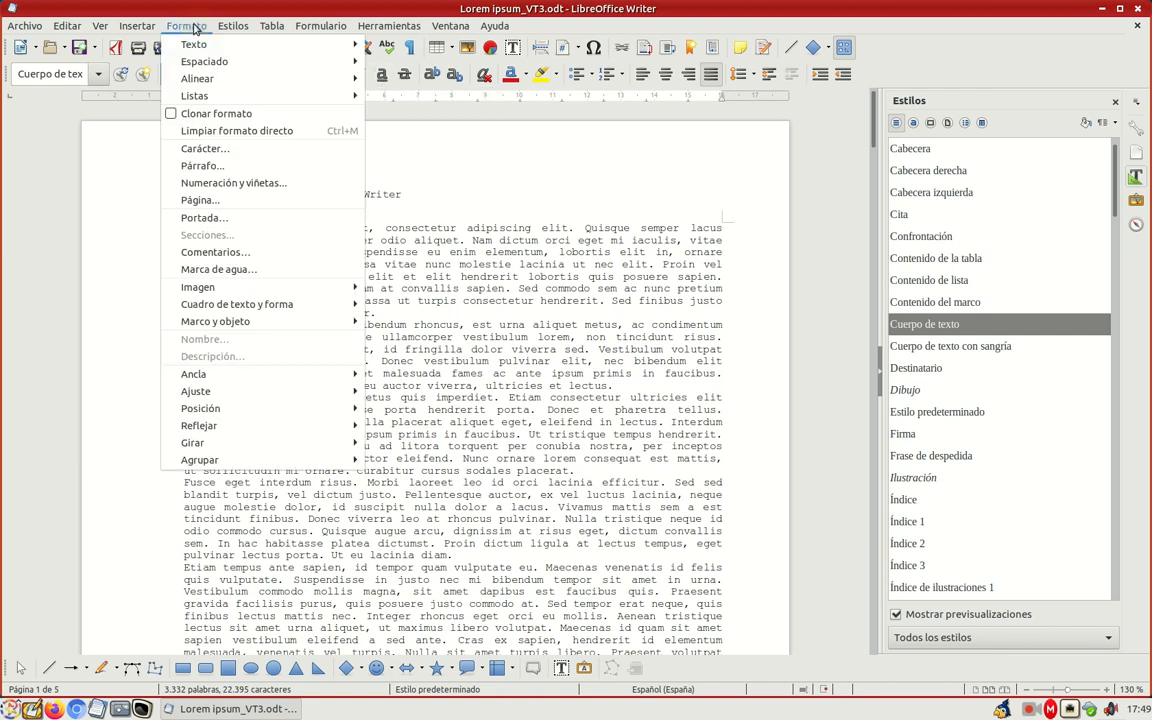
pyautogui.moveTo(200, 46)
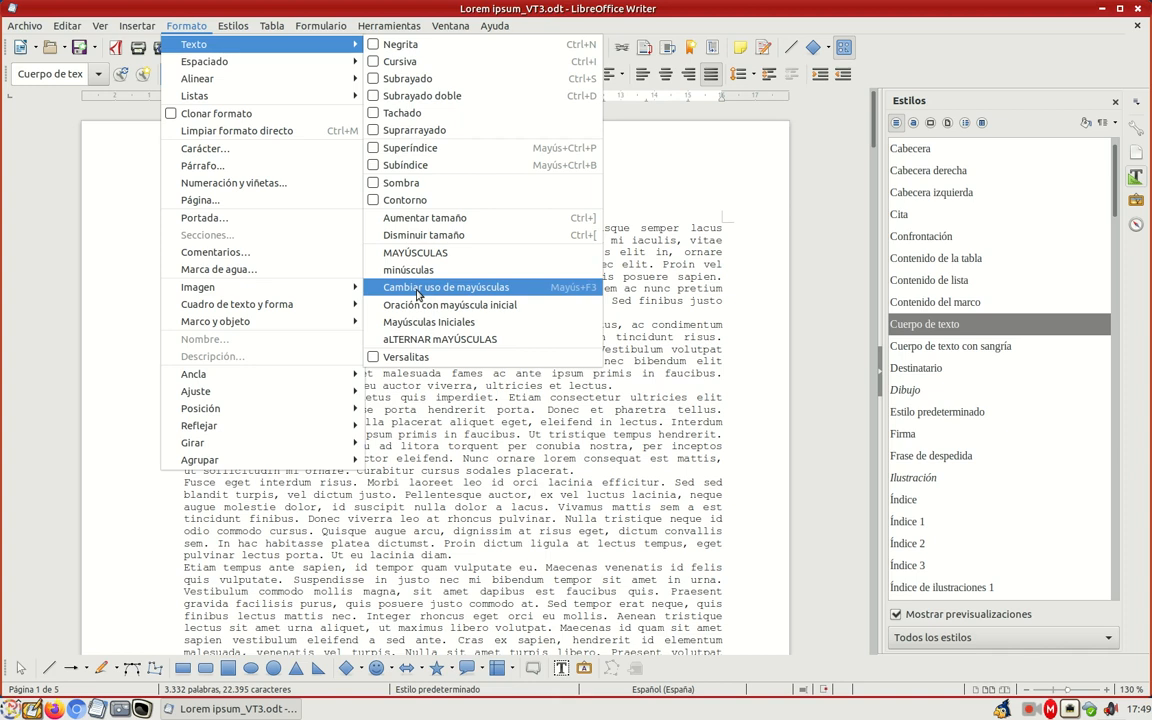
pyautogui.click(418, 288)
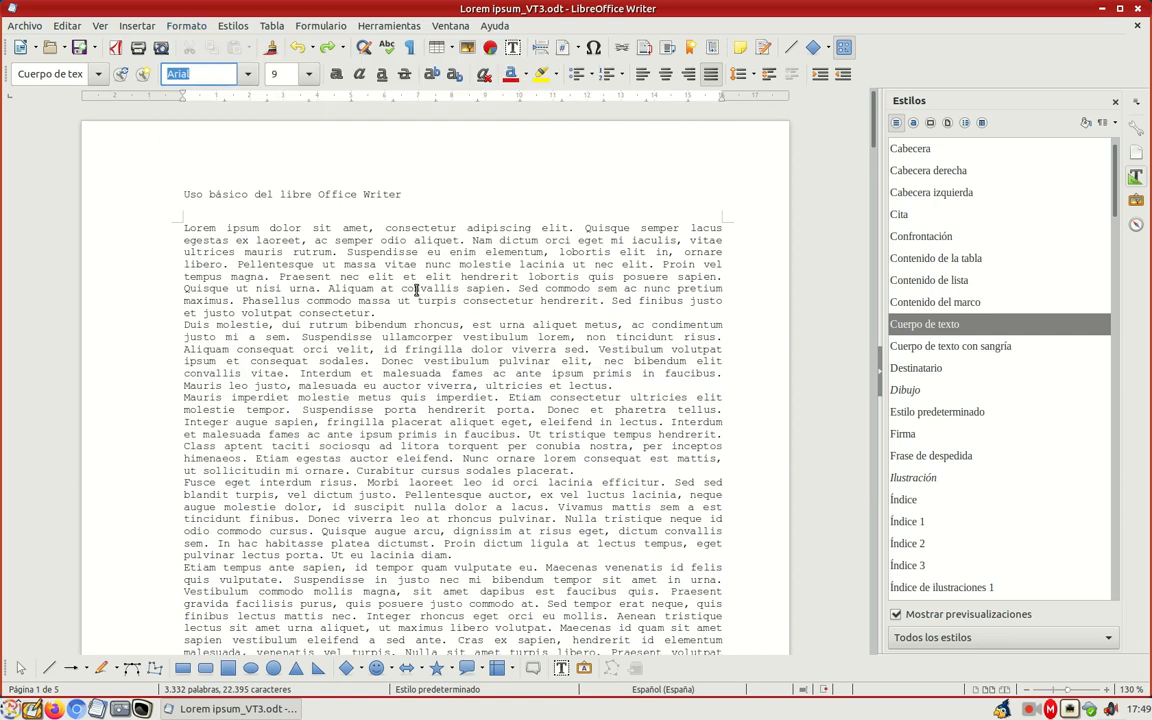
# Step: Set the character format at the insertion point after "urna" to Arial, size 12, with a red font colour
pyautogui.click(247, 76)
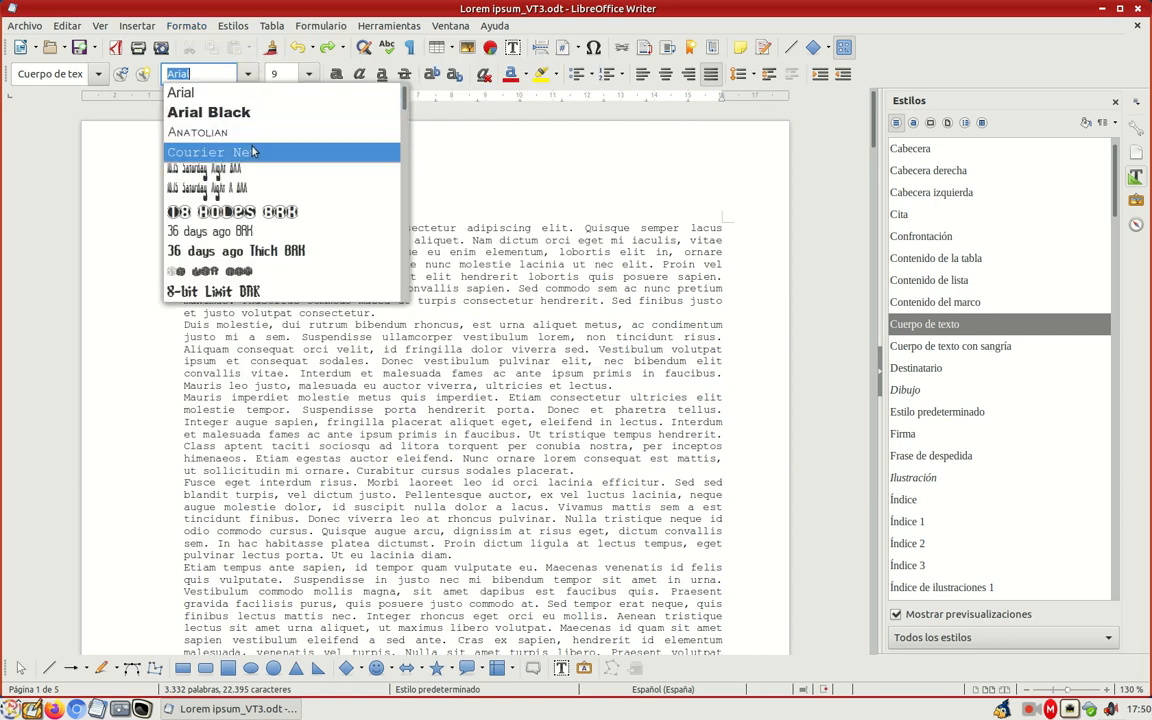
pyautogui.click(272, 92)
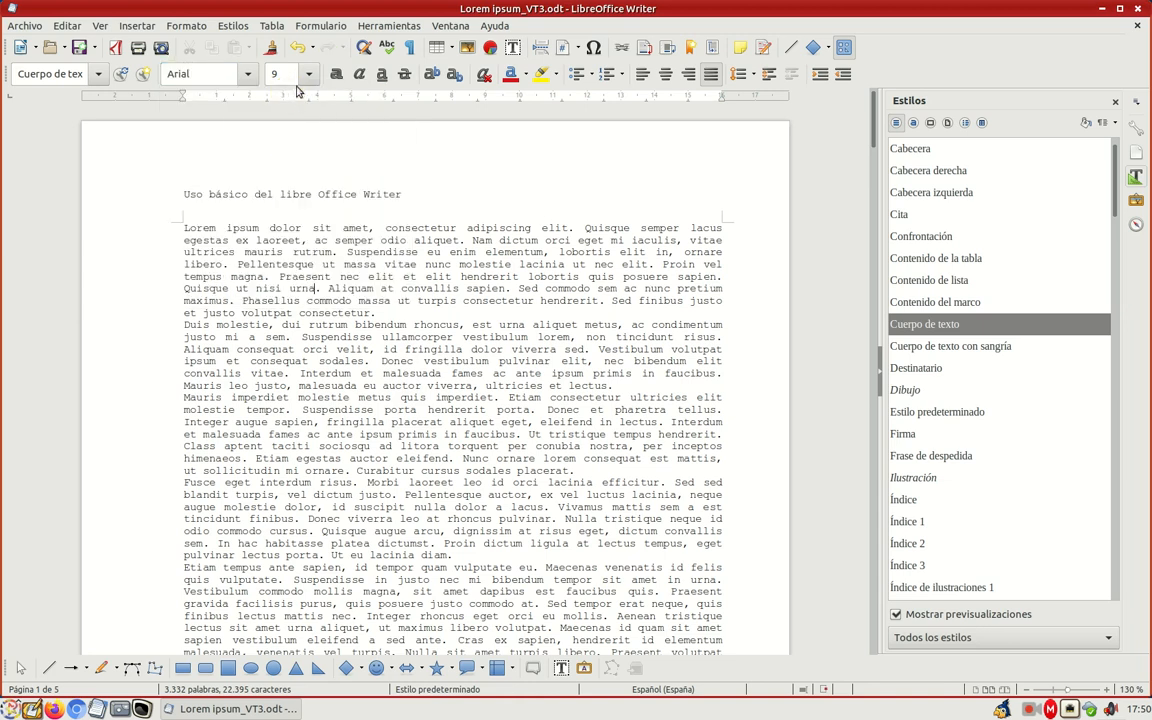
pyautogui.click(309, 74)
pyautogui.click(302, 176)
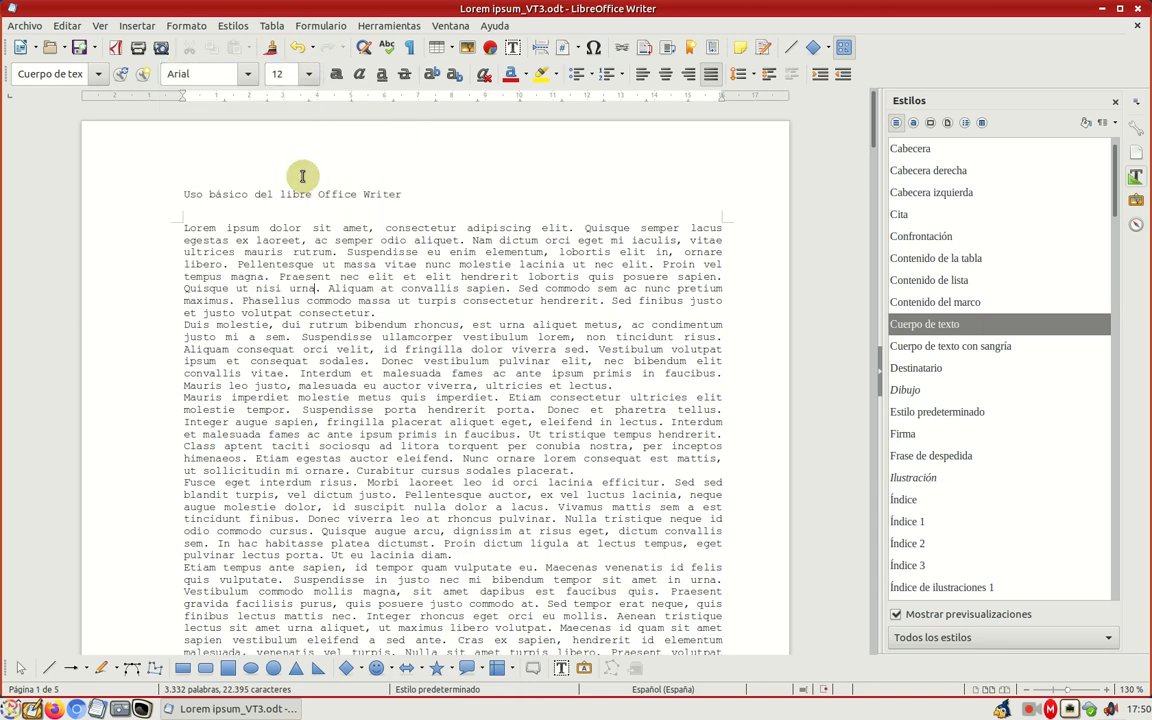
pyautogui.click(524, 74)
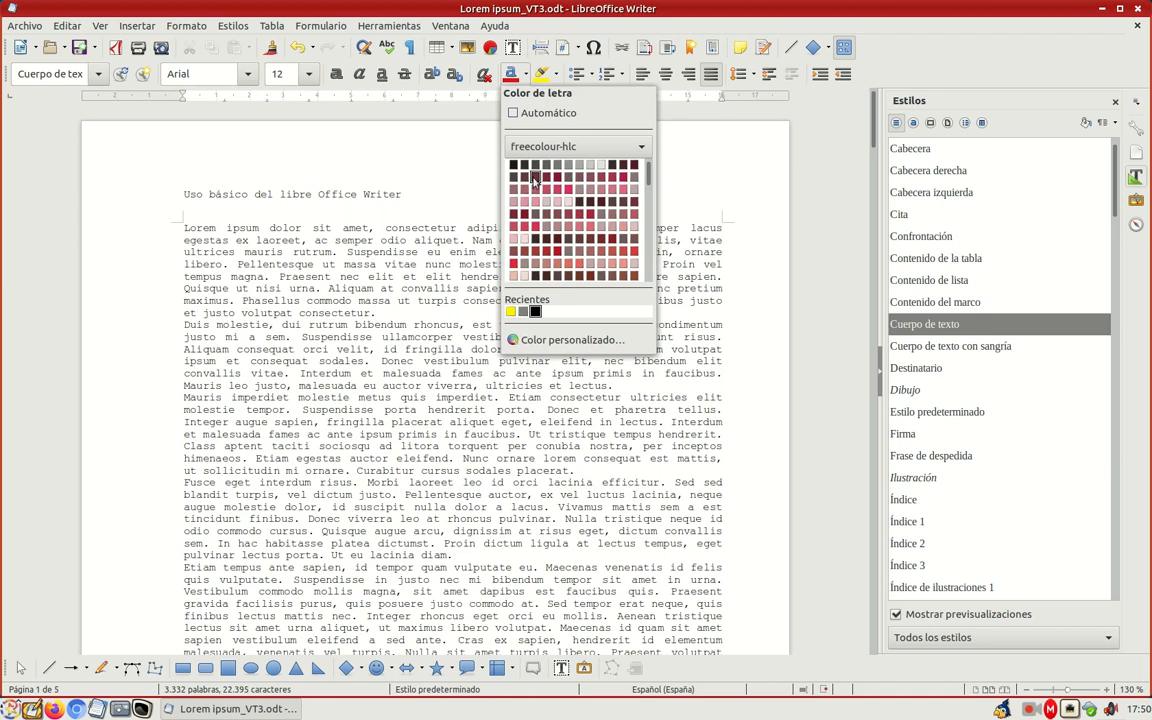
pyautogui.click(568, 226)
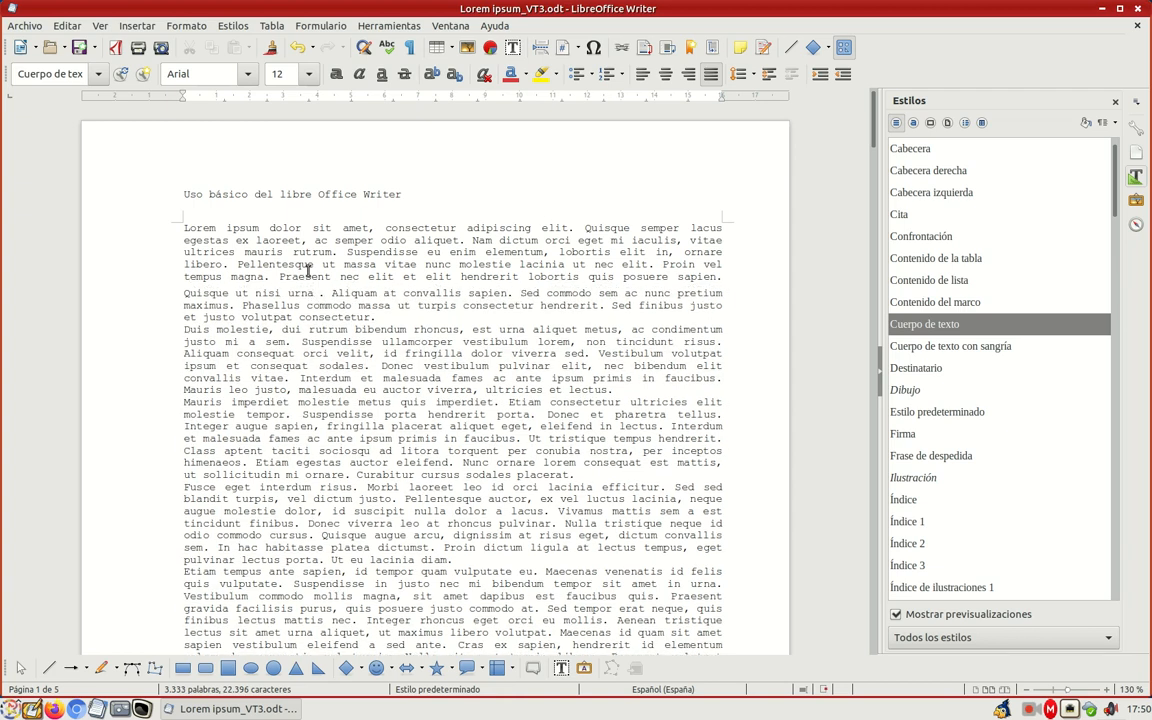
# Step: Insert the word "Hola" after "urna" in the first paragraph
pyautogui.write('H9')
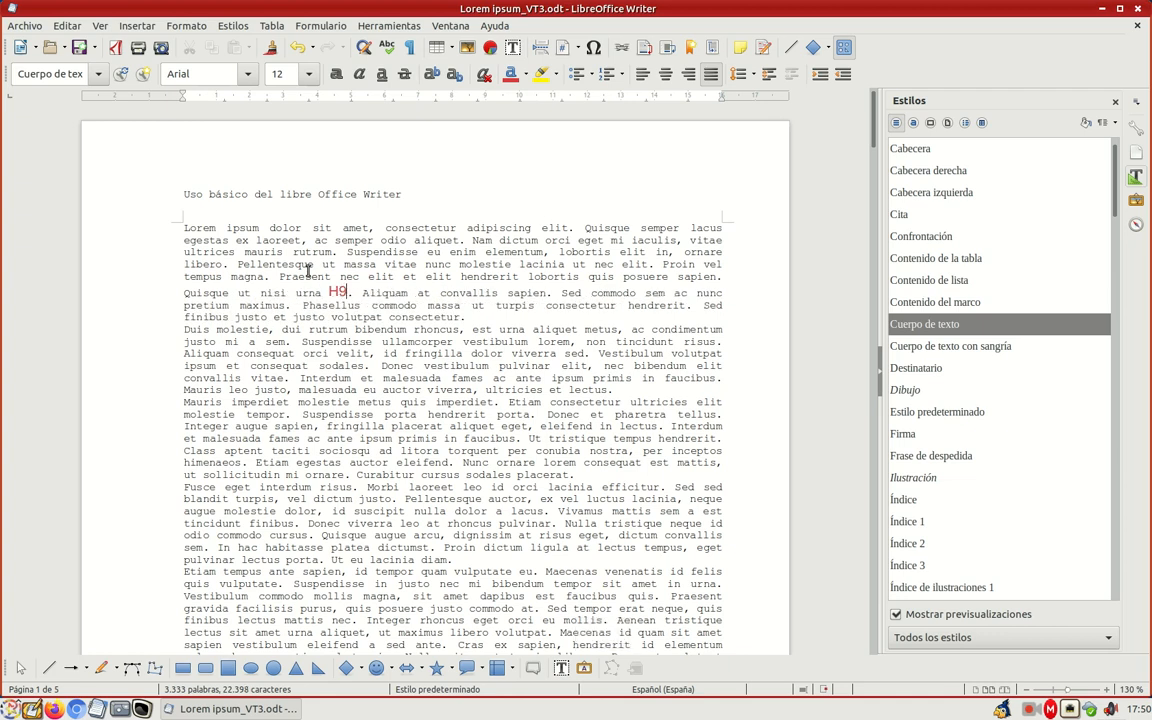
pyautogui.press('BackSpace')
pyautogui.write('ola')
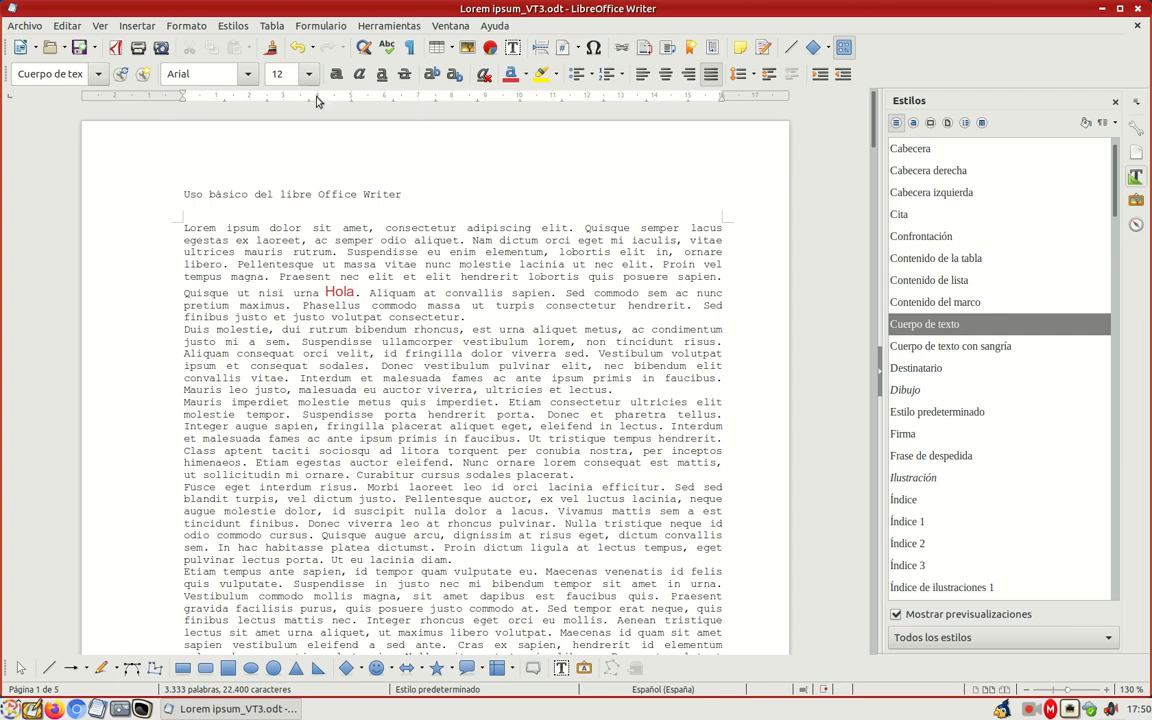
# Step: Undo the insertion of "Hola" in the first paragraph
pyautogui.click(298, 50)
pyautogui.click(298, 50)
pyautogui.click(298, 50)
pyautogui.click(298, 50)
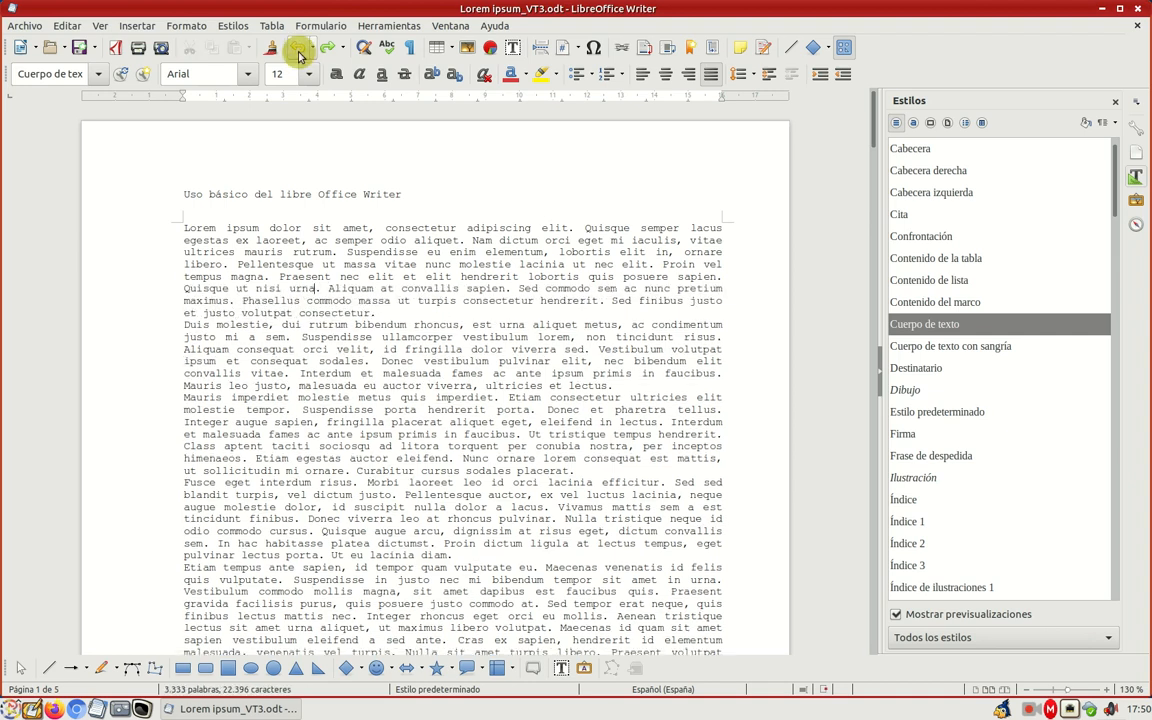
pyautogui.click(298, 50)
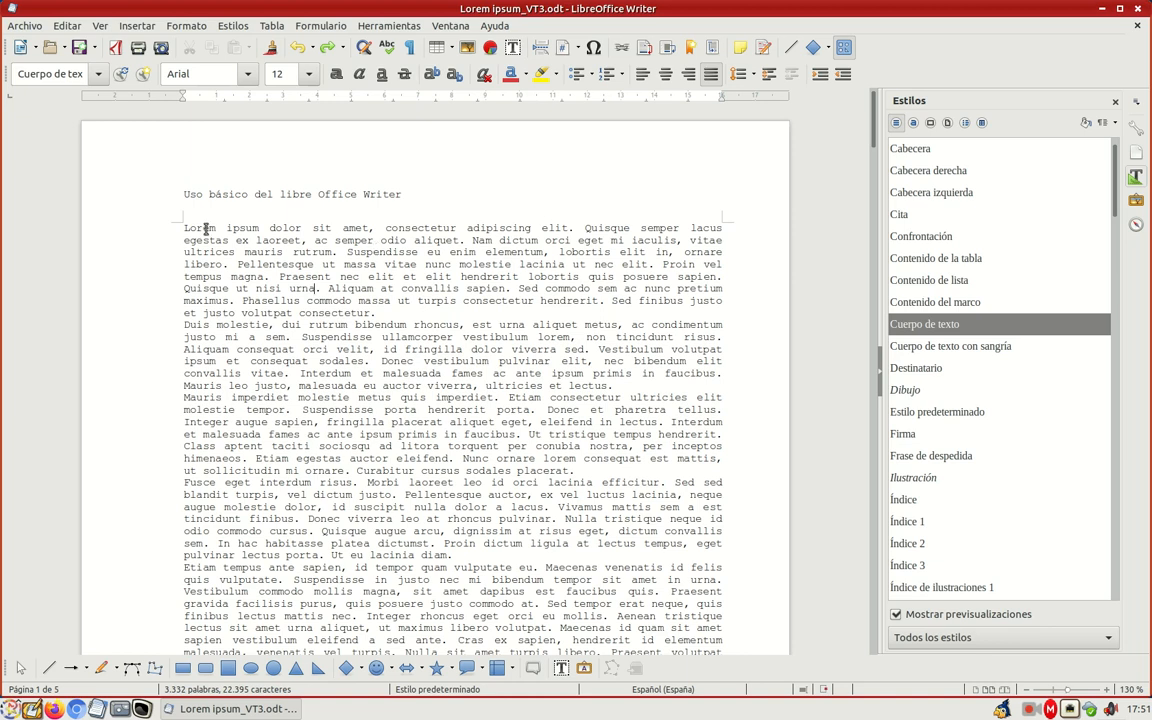
# Step: Format the entire first paragraph as Arial, size 12, bold
pyautogui.moveTo(183, 227); pyautogui.dragTo(376, 313)
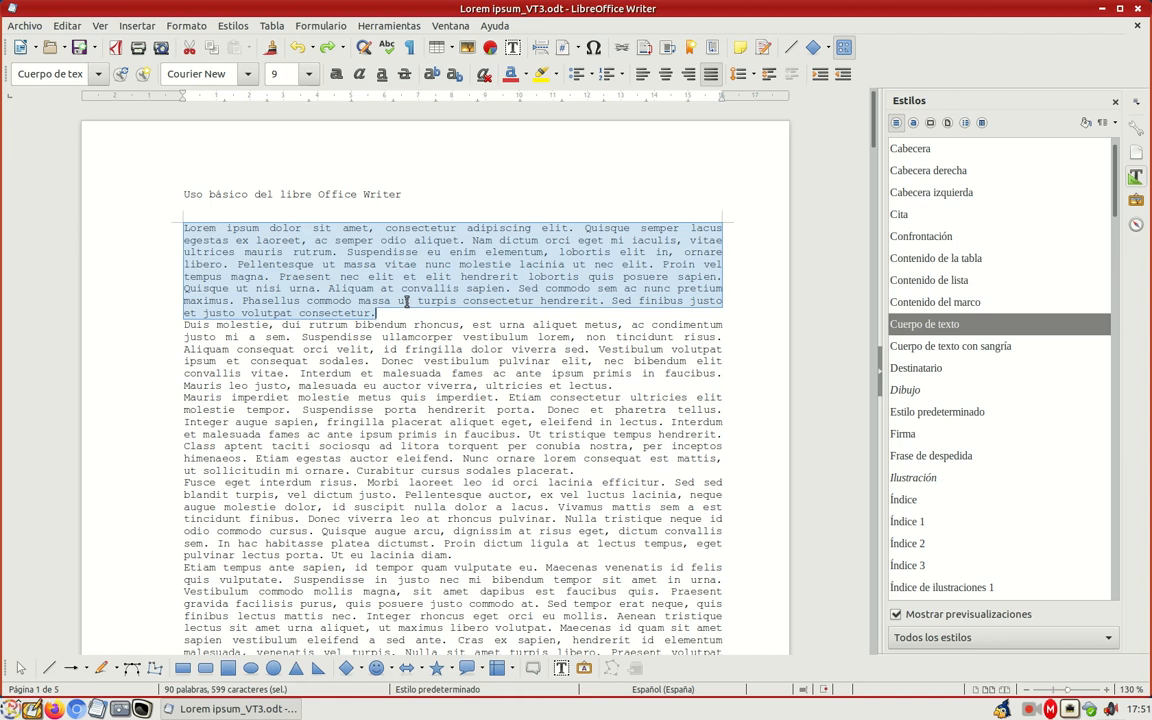
pyautogui.click(249, 87)
pyautogui.click(229, 97)
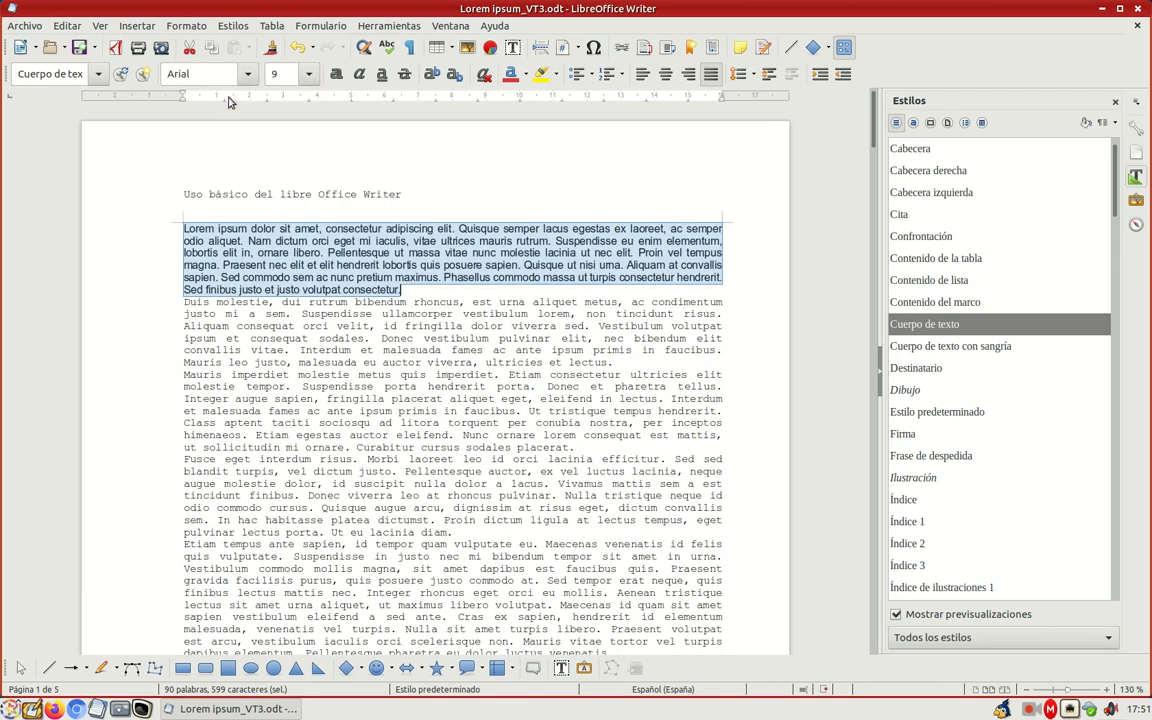
pyautogui.click(308, 78)
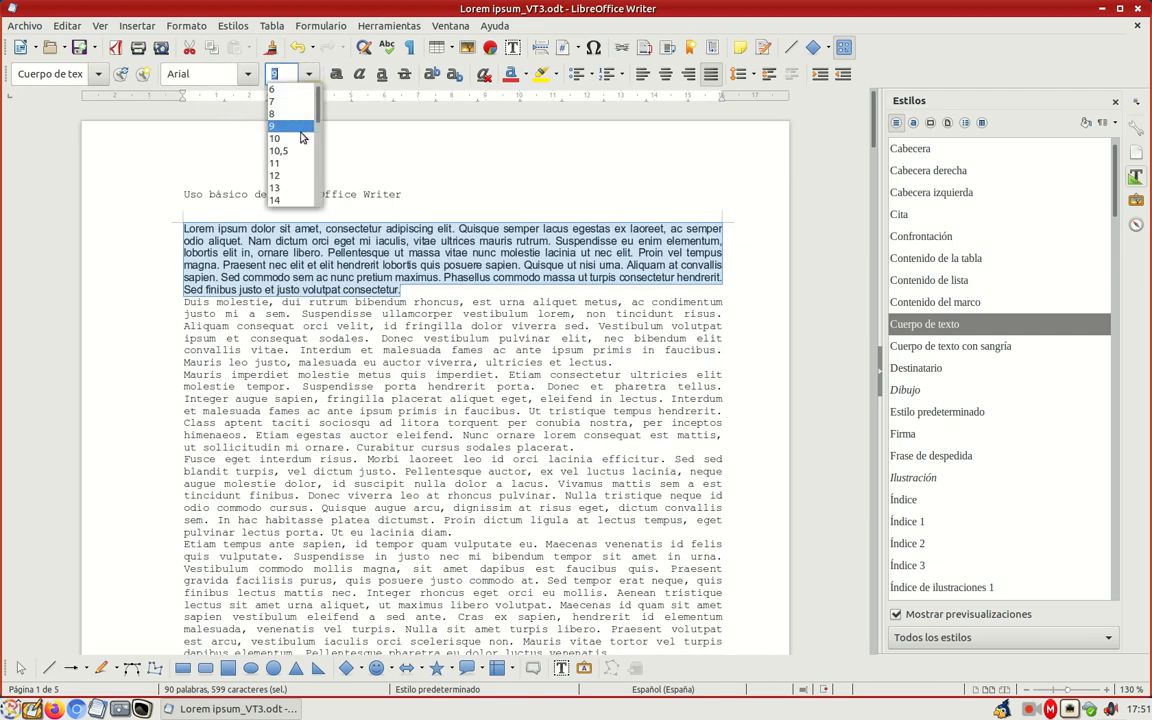
pyautogui.click(270, 163)
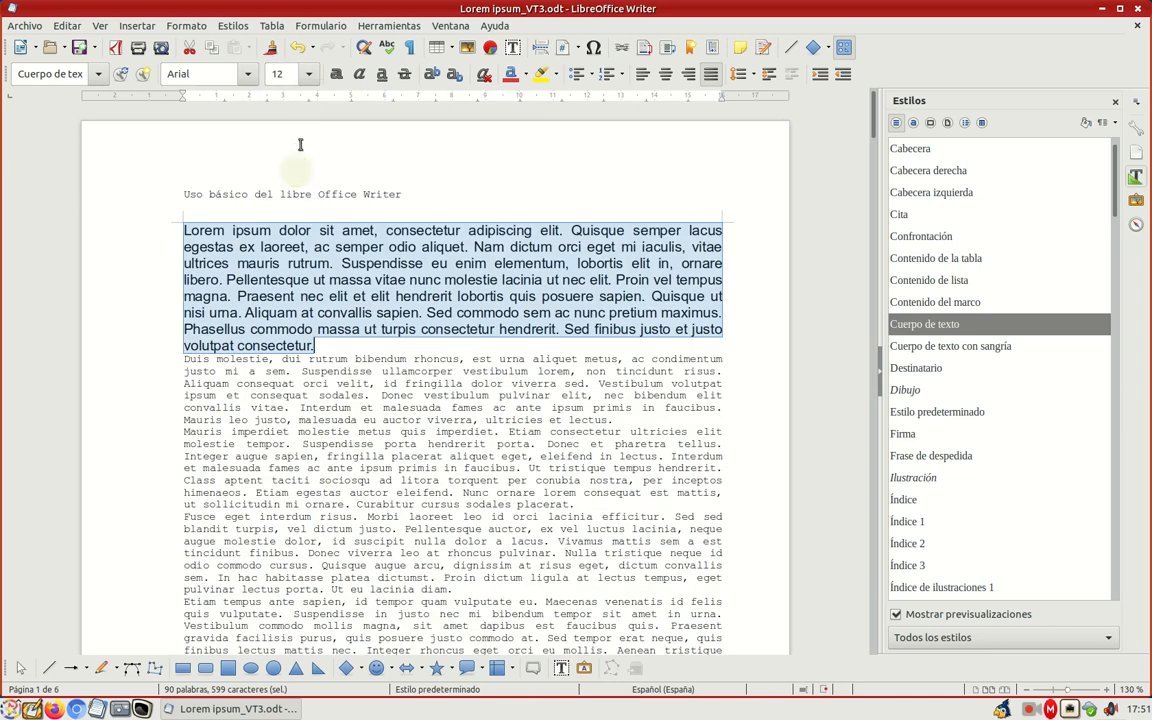
pyautogui.click(336, 74)
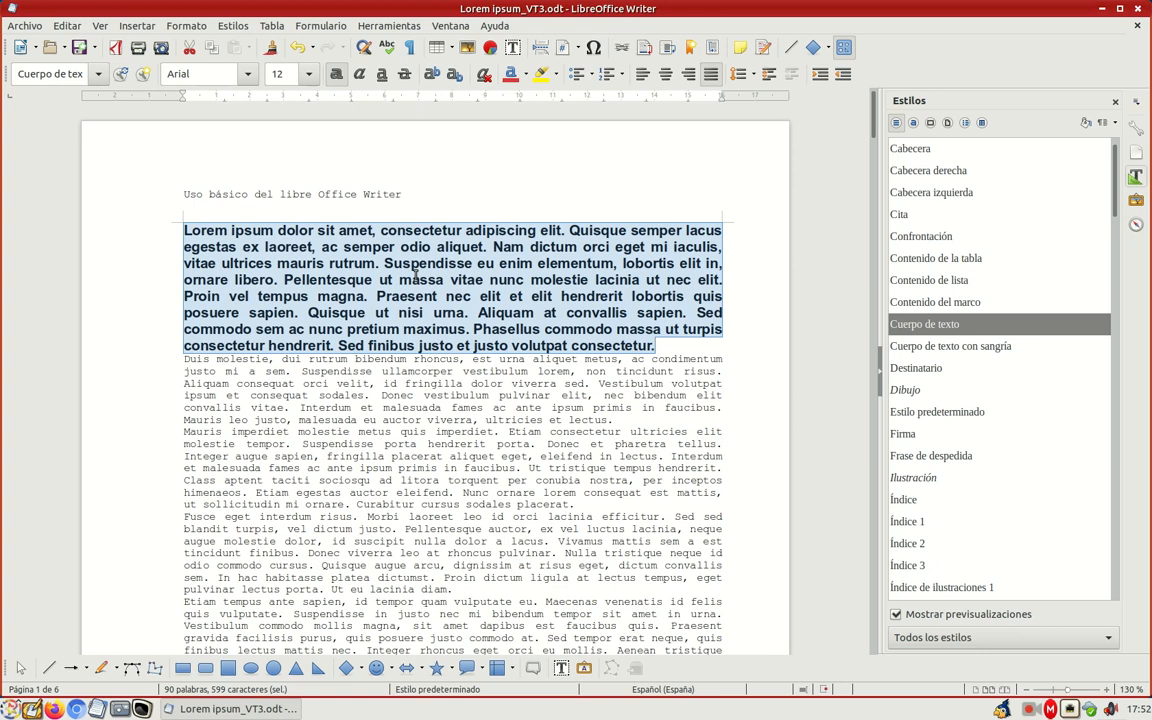
# Step: Try to select the body text manually from the start of the first paragraph onto the second page
pyautogui.click(393, 360)
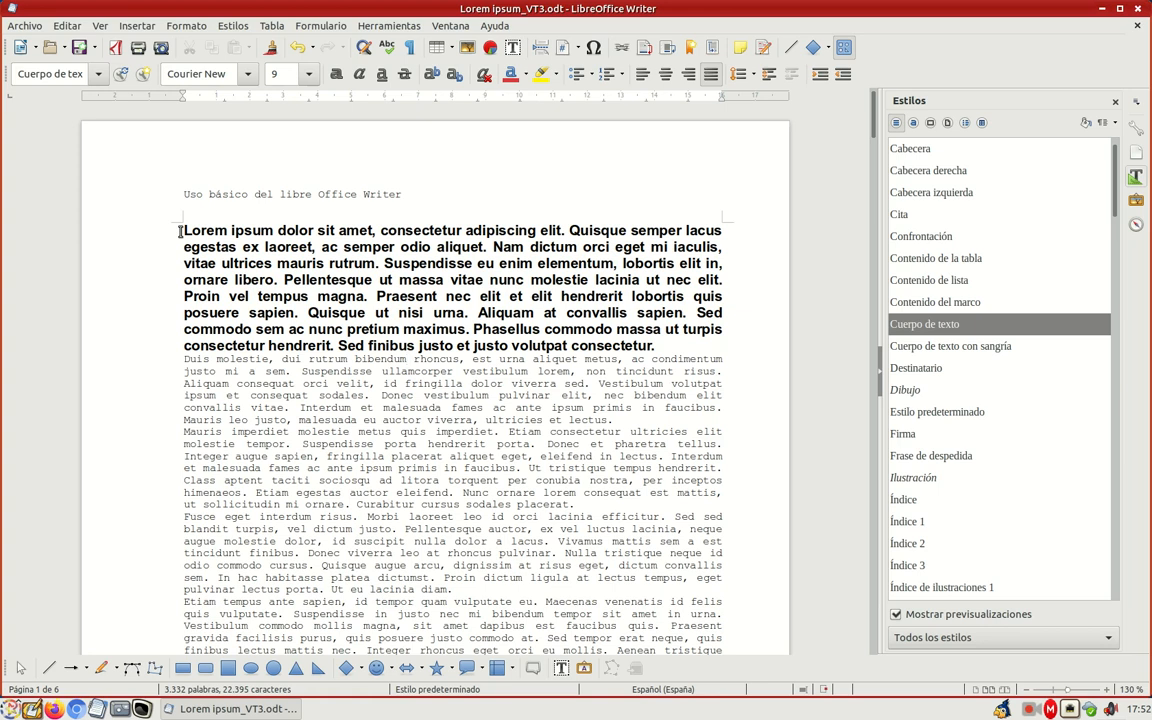
pyautogui.click(181, 231)
pyautogui.moveTo(181, 231); pyautogui.dragTo(707, 571)
pyautogui.moveTo(665, 680); pyautogui.dragTo(537, 193)
pyautogui.scroll(15, 535, 197)
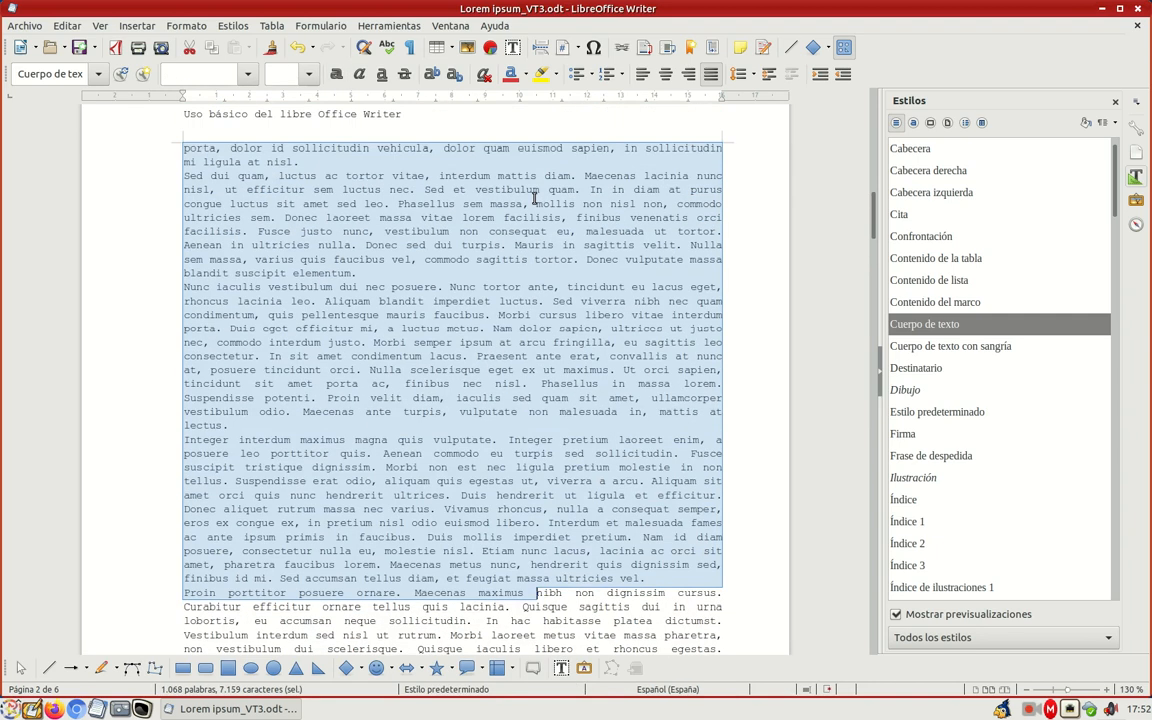
pyautogui.scroll(10, 533, 197)
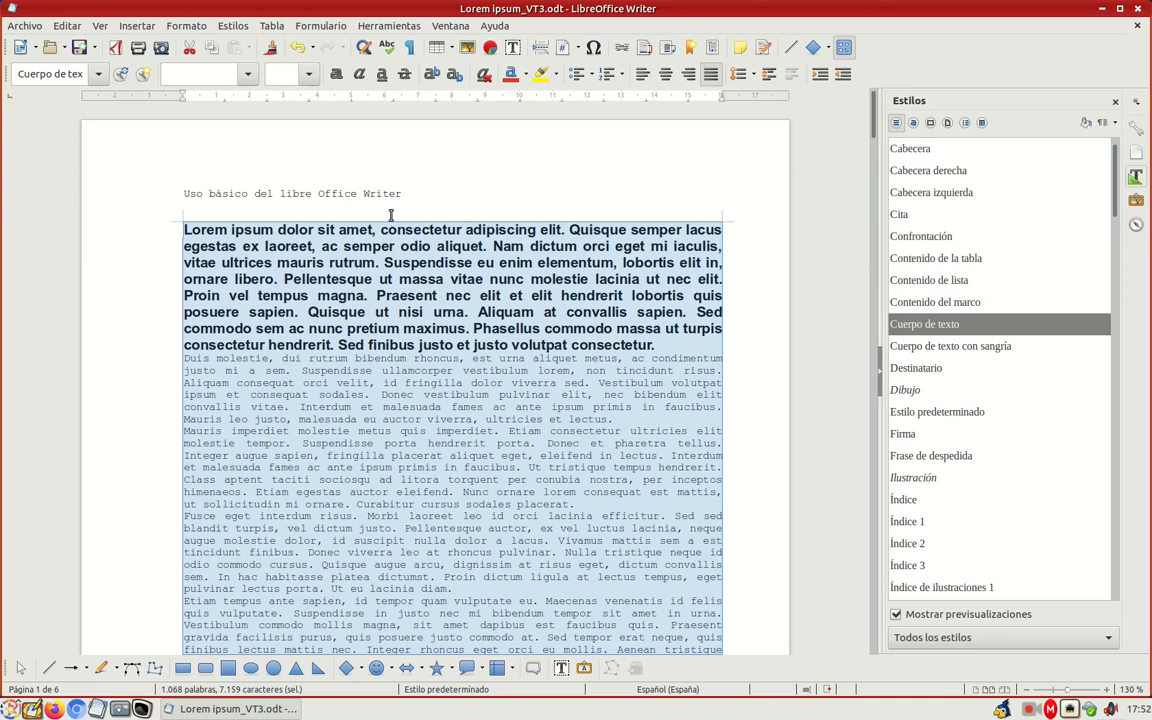
# Step: Select all of the document's body text and set its font to Arial
pyautogui.click(67, 26)
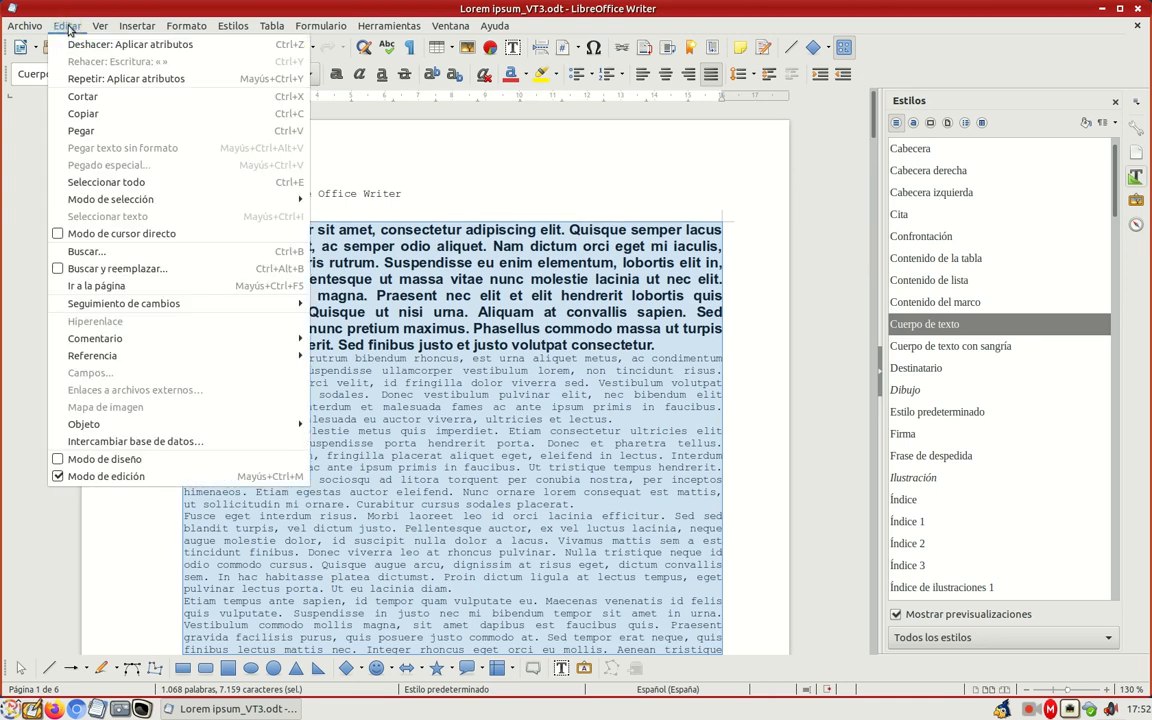
pyautogui.click(114, 185)
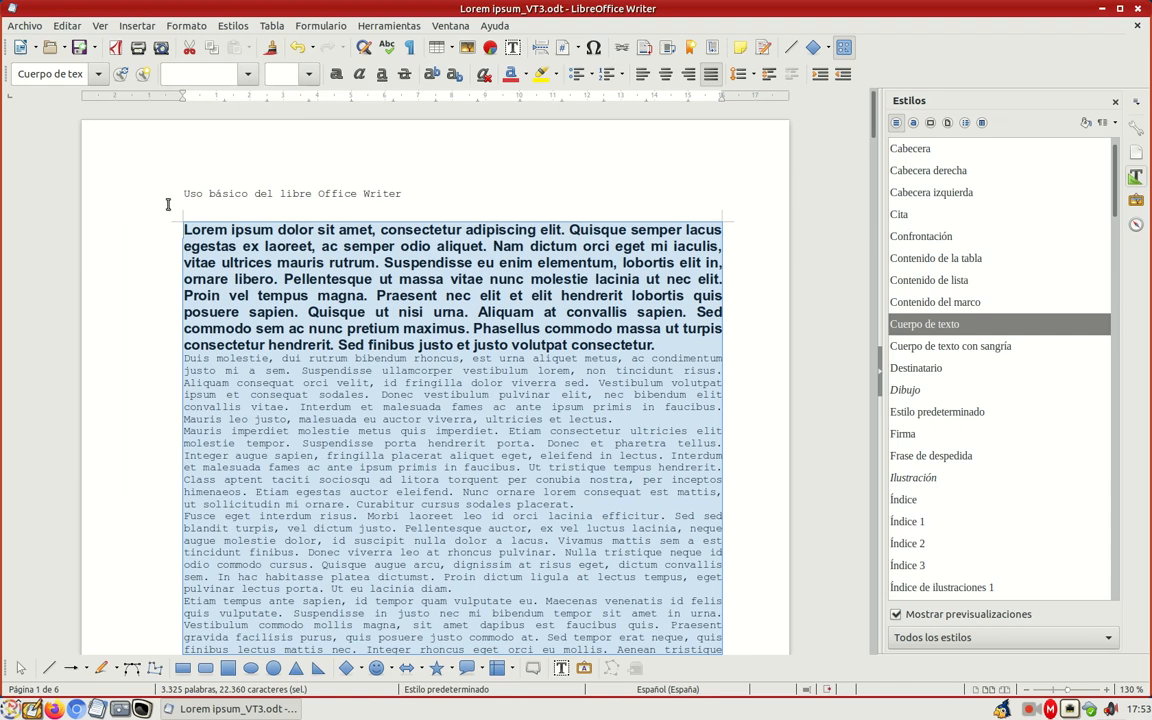
pyautogui.scroll(-10, 460, 383)
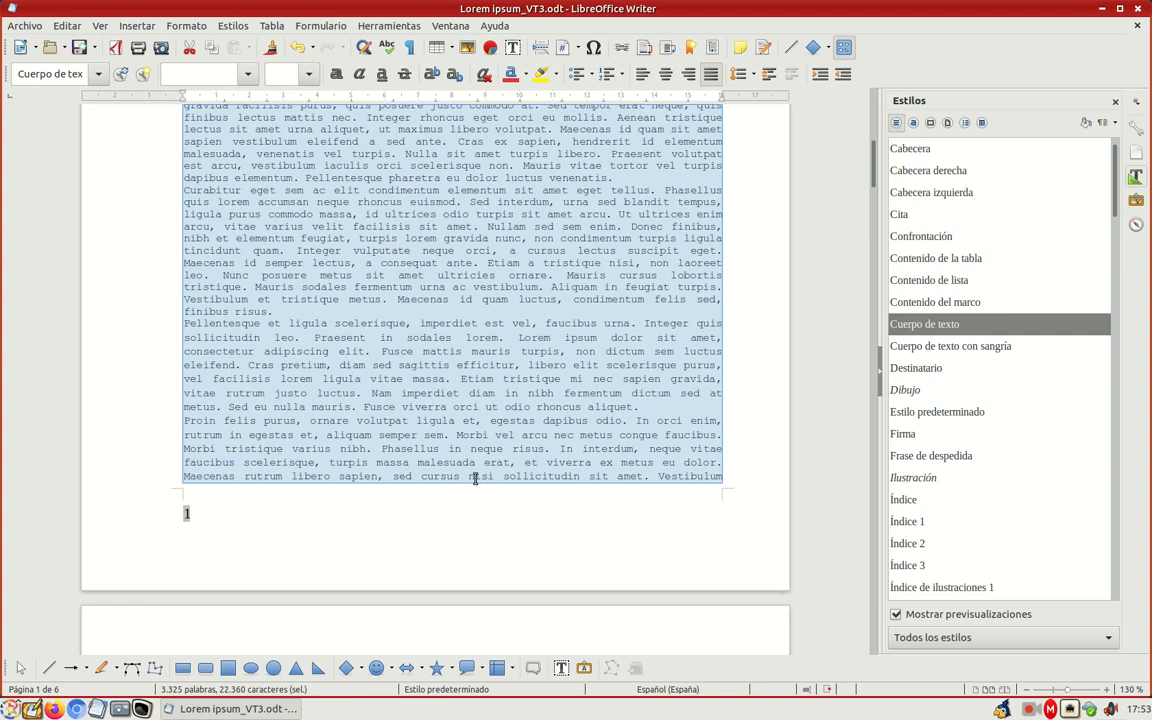
pyautogui.scroll(9, 473, 476)
pyautogui.scroll(4, 473, 476)
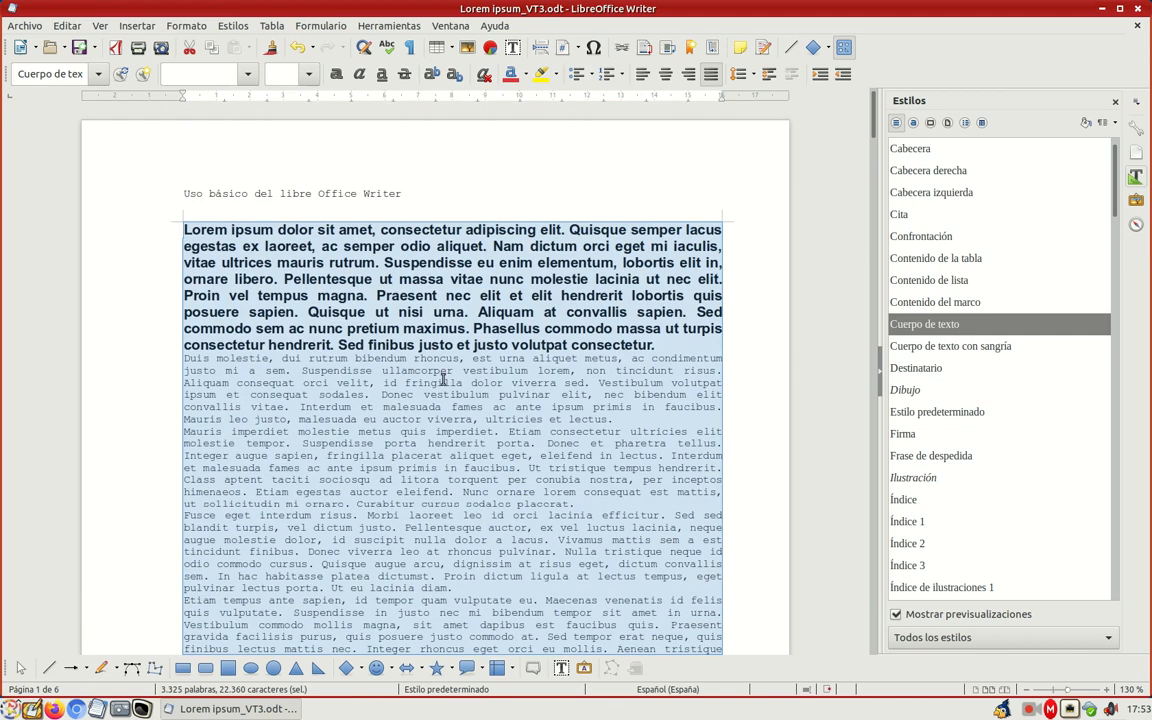
pyautogui.click(248, 76)
pyautogui.click(216, 88)
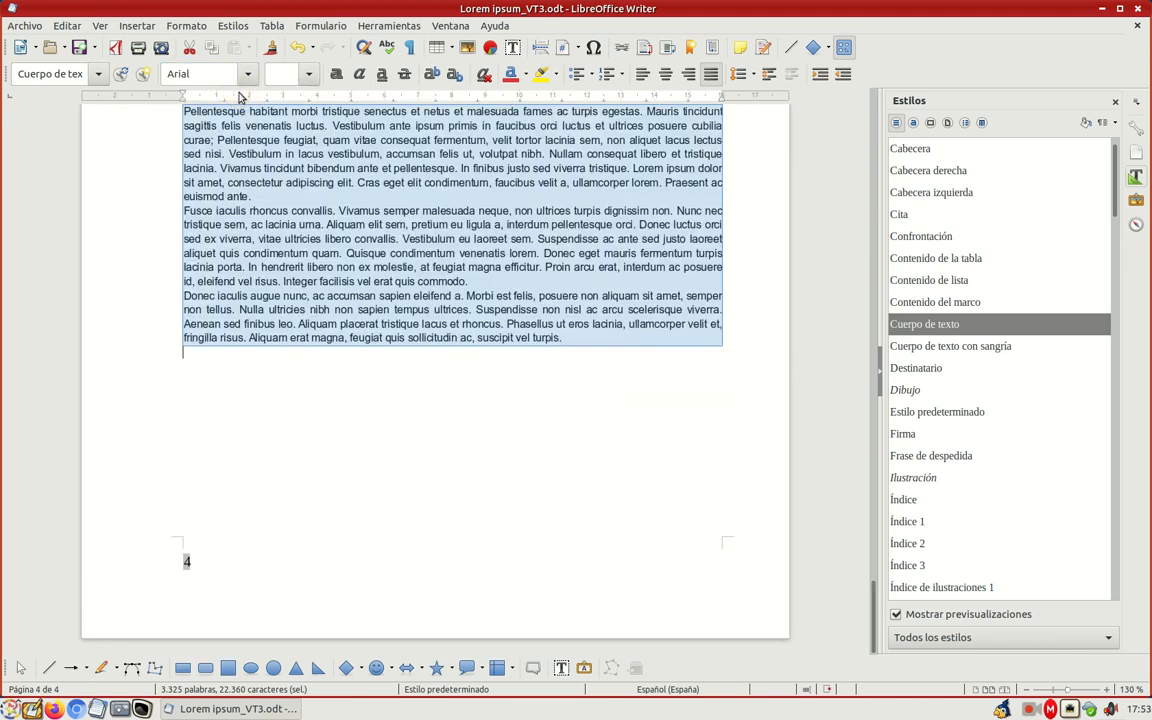
# Step: Change the font colour of all the selected body text to a muted pink from the freecolour-hlc palette
pyautogui.scroll(3, 355, 104)
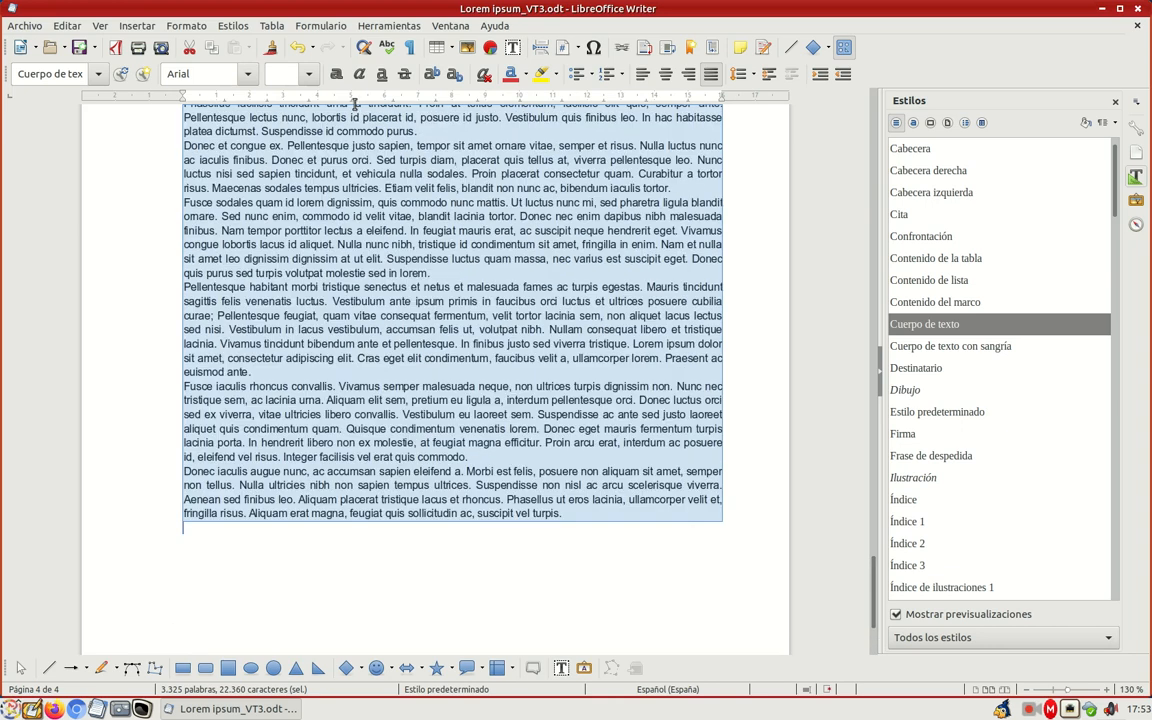
pyautogui.scroll(2, 512, 100)
pyautogui.click(524, 74)
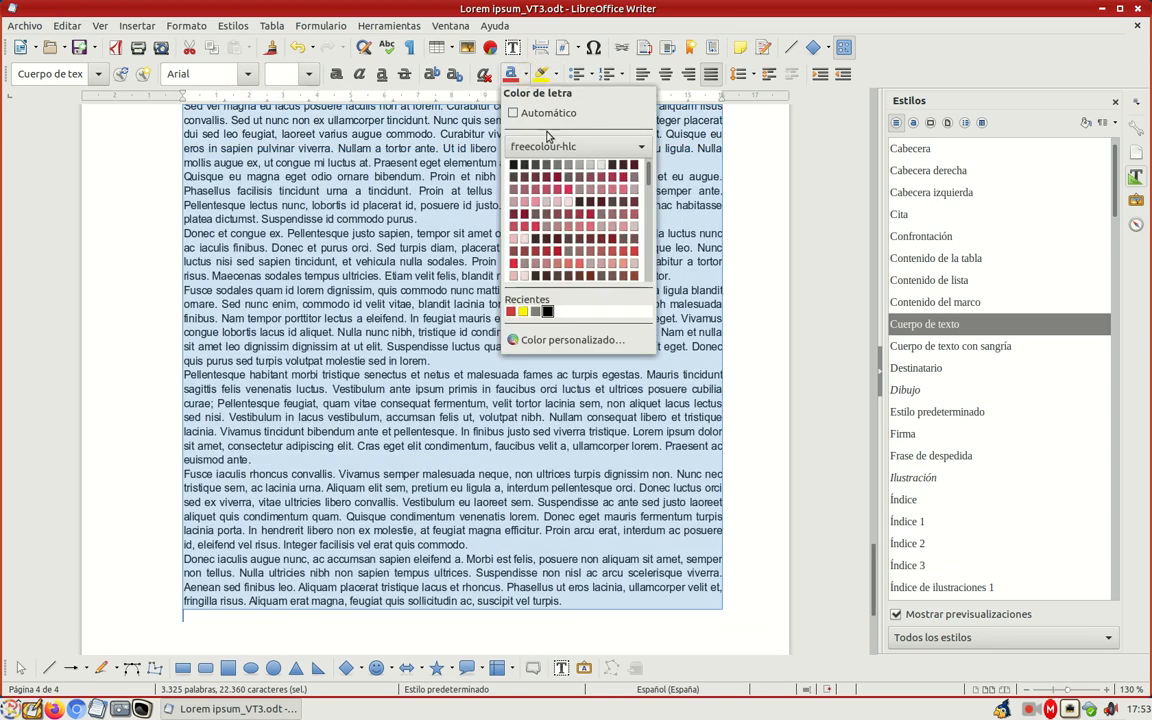
pyautogui.click(611, 192)
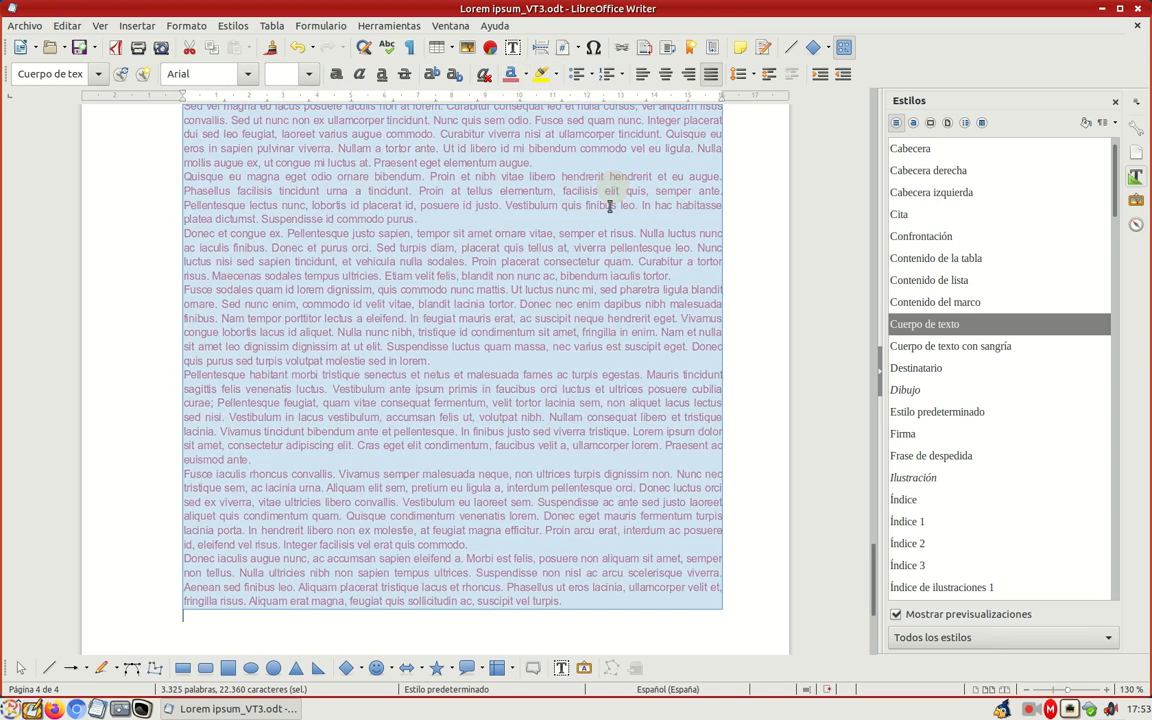
# Step: Set the font size of all the selected body text to 10
pyautogui.scroll(20, 594, 250)
pyautogui.scroll(20, 594, 250)
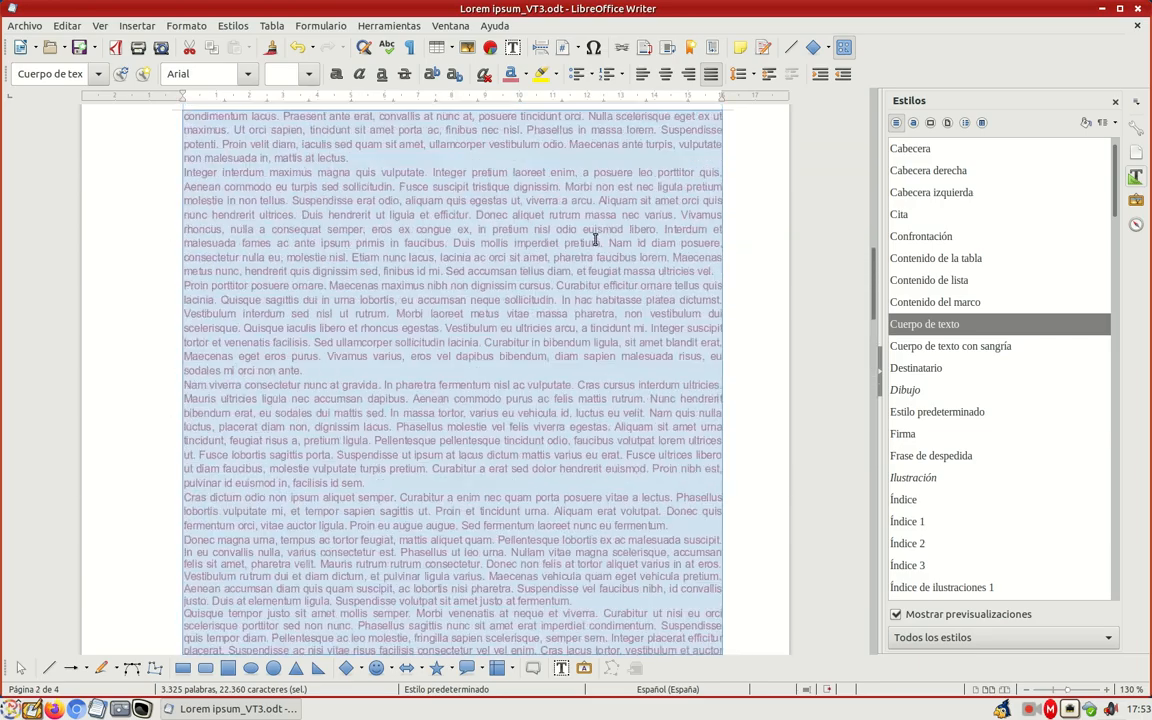
pyautogui.scroll(20, 594, 240)
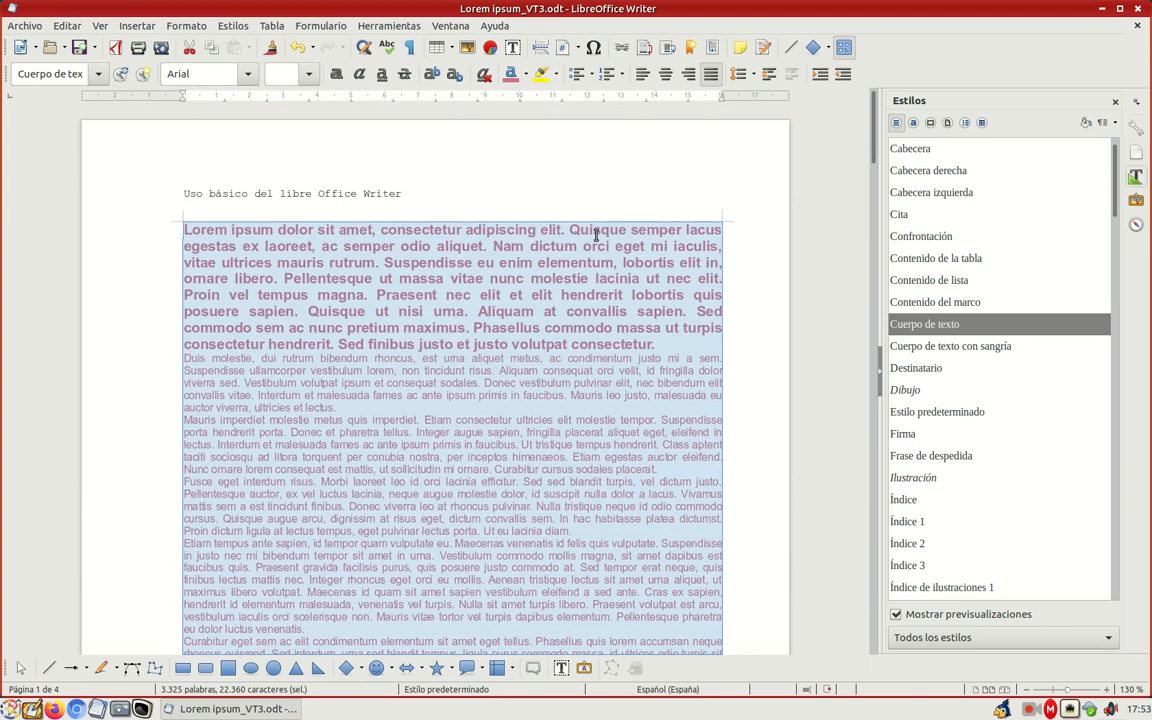
pyautogui.click(309, 74)
pyautogui.click(275, 101)
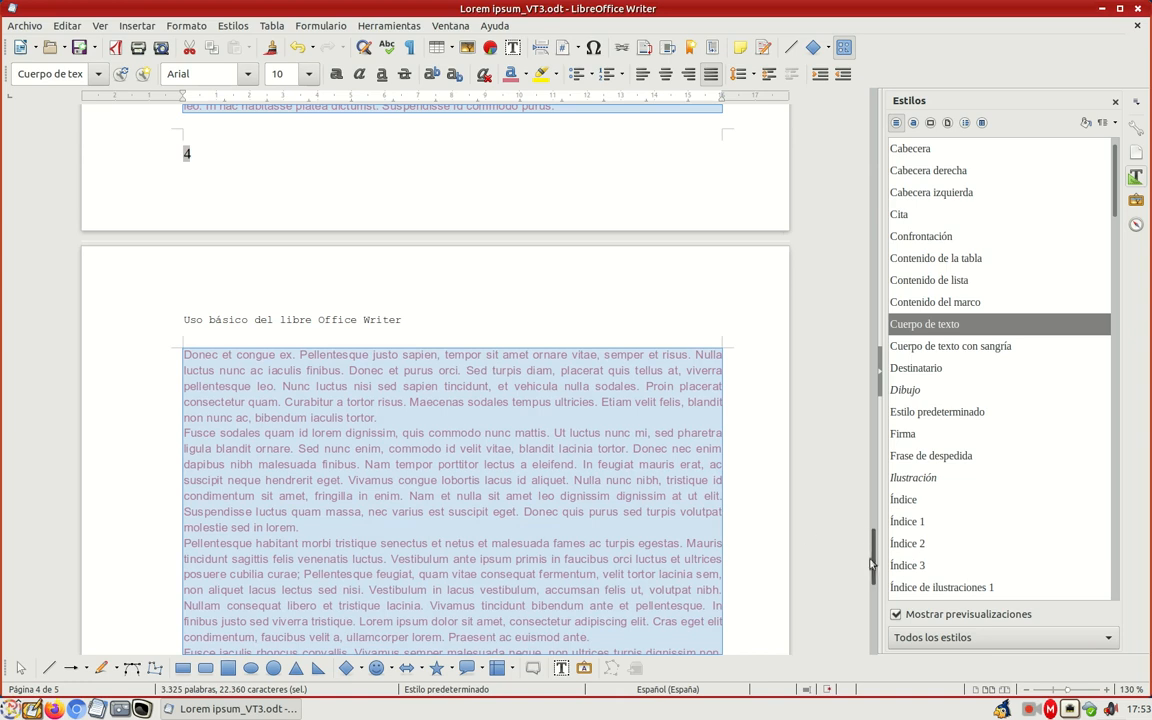
# Step: Turn bold on for all the selected body text and switch it off again
pyautogui.moveTo(873, 565); pyautogui.dragTo(861, 123)
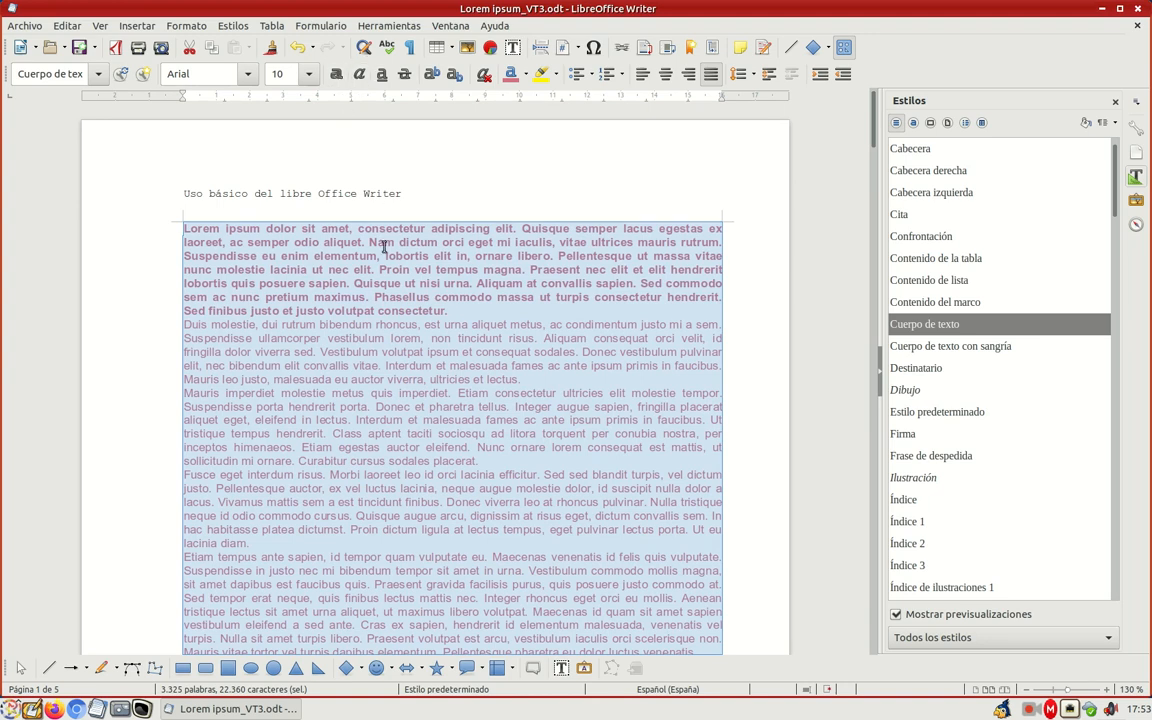
pyautogui.click(336, 76)
pyautogui.click(336, 76)
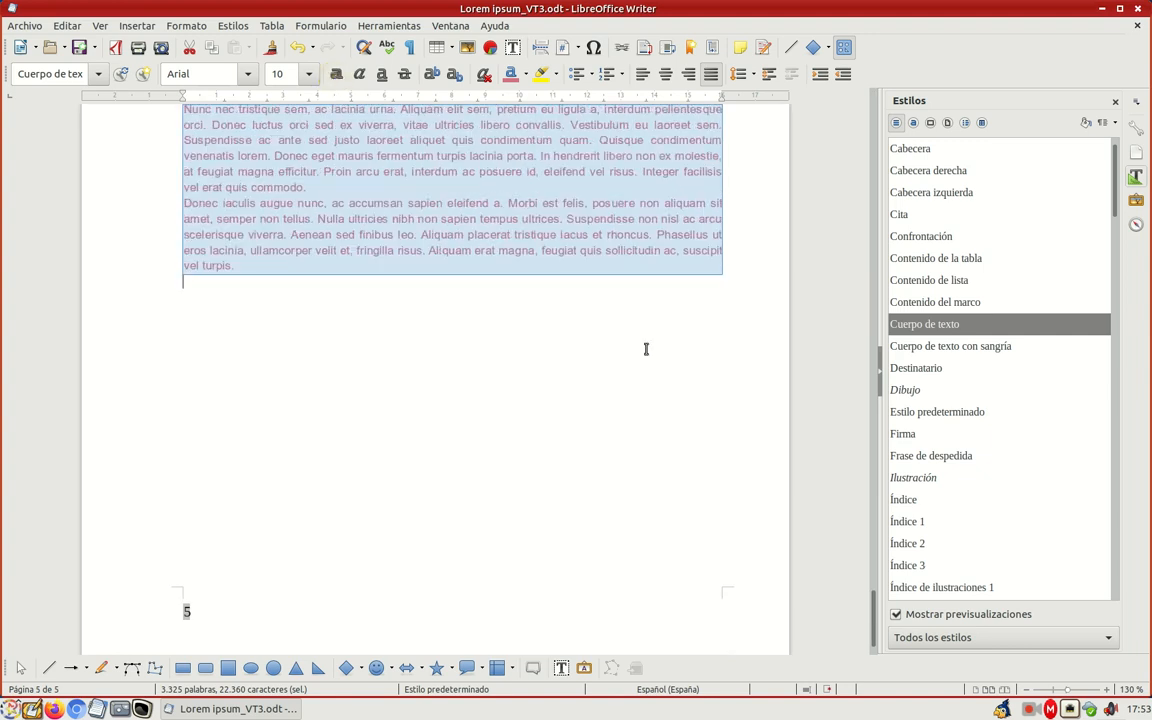
# Step: Set the opening words "Lorem ipsum dolor sit amet," of the first body paragraph to the Anatolian font at size 13
pyautogui.click(875, 545)
pyautogui.moveTo(875, 547); pyautogui.dragTo(870, 132)
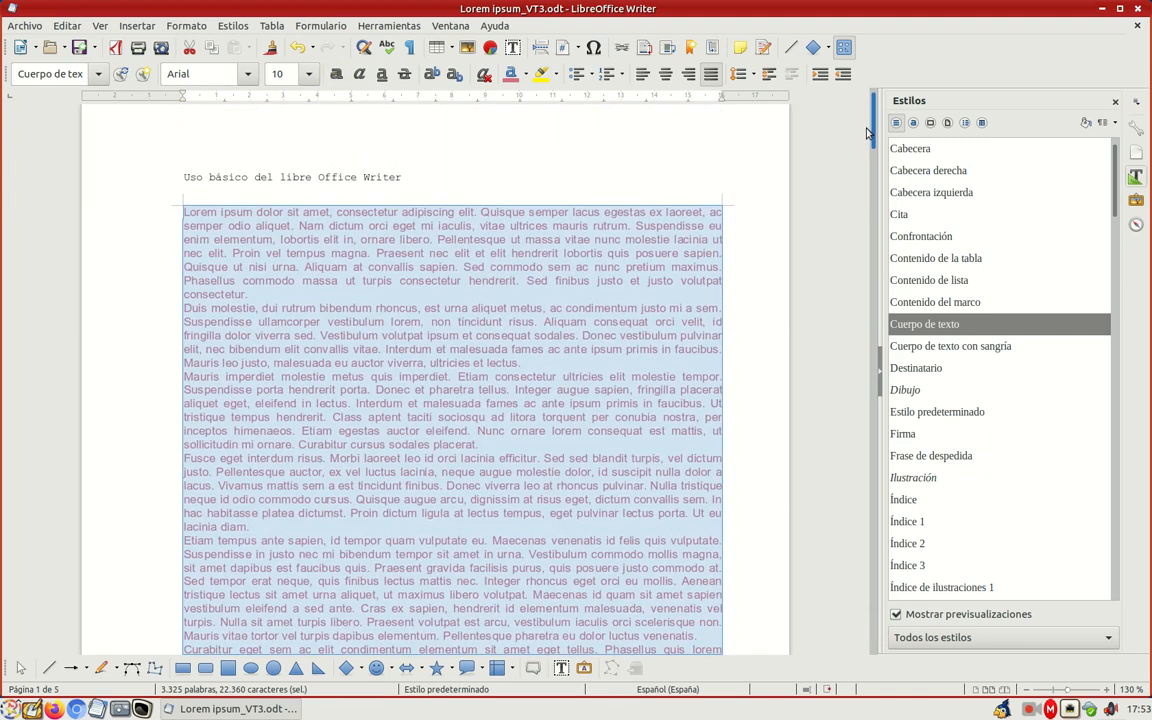
pyautogui.click(277, 234)
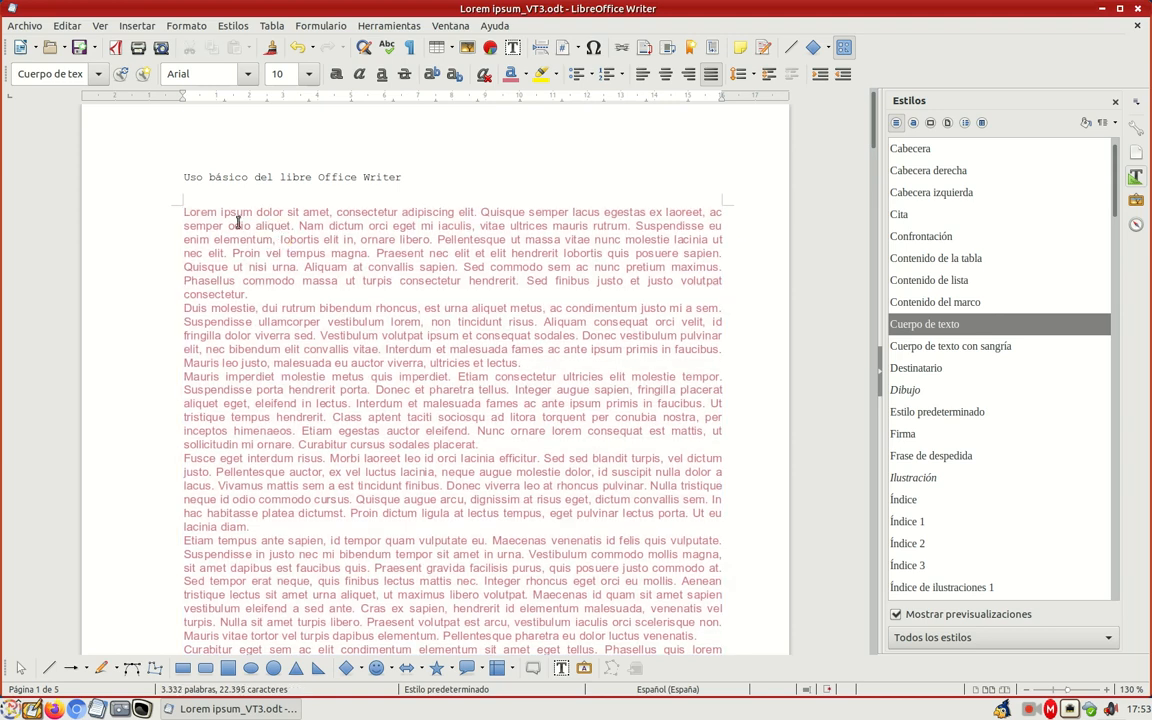
pyautogui.moveTo(181, 211); pyautogui.dragTo(332, 213)
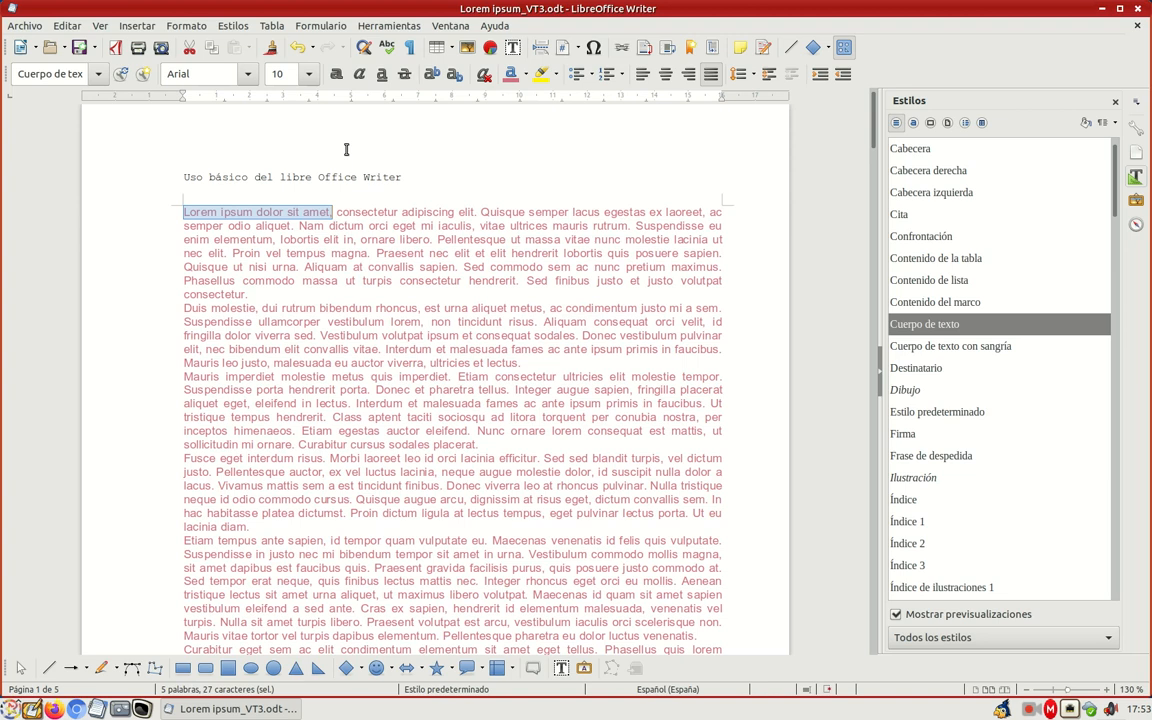
pyautogui.click(249, 79)
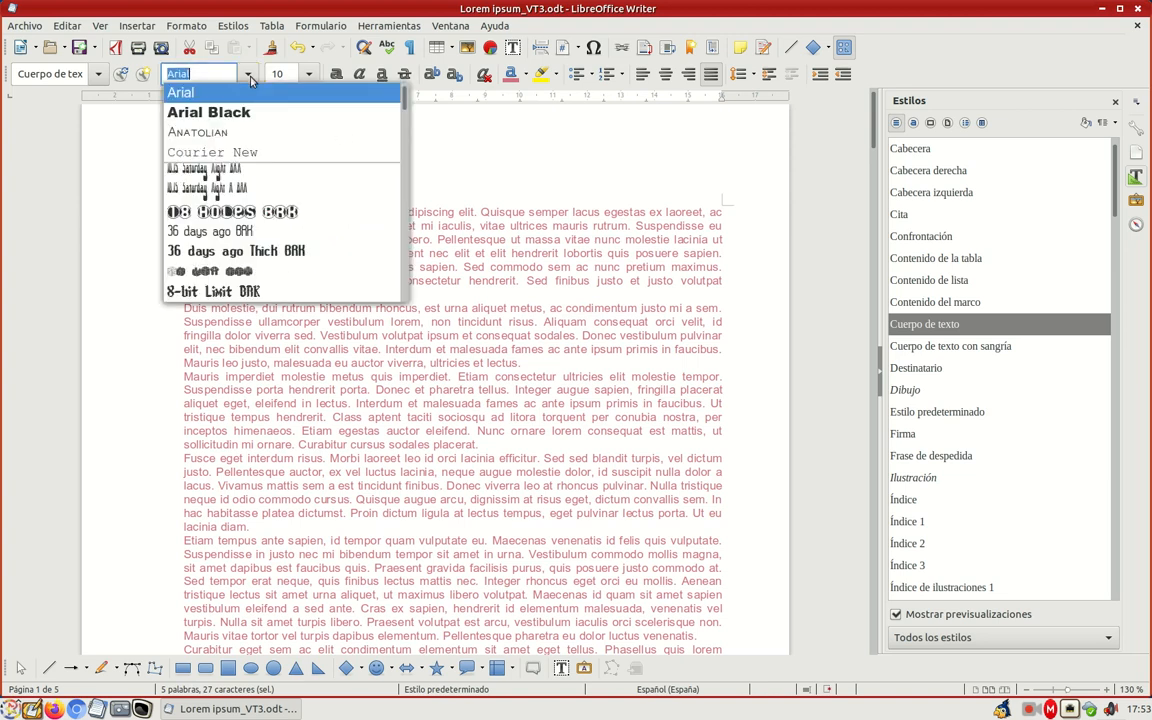
pyautogui.click(268, 133)
pyautogui.click(309, 74)
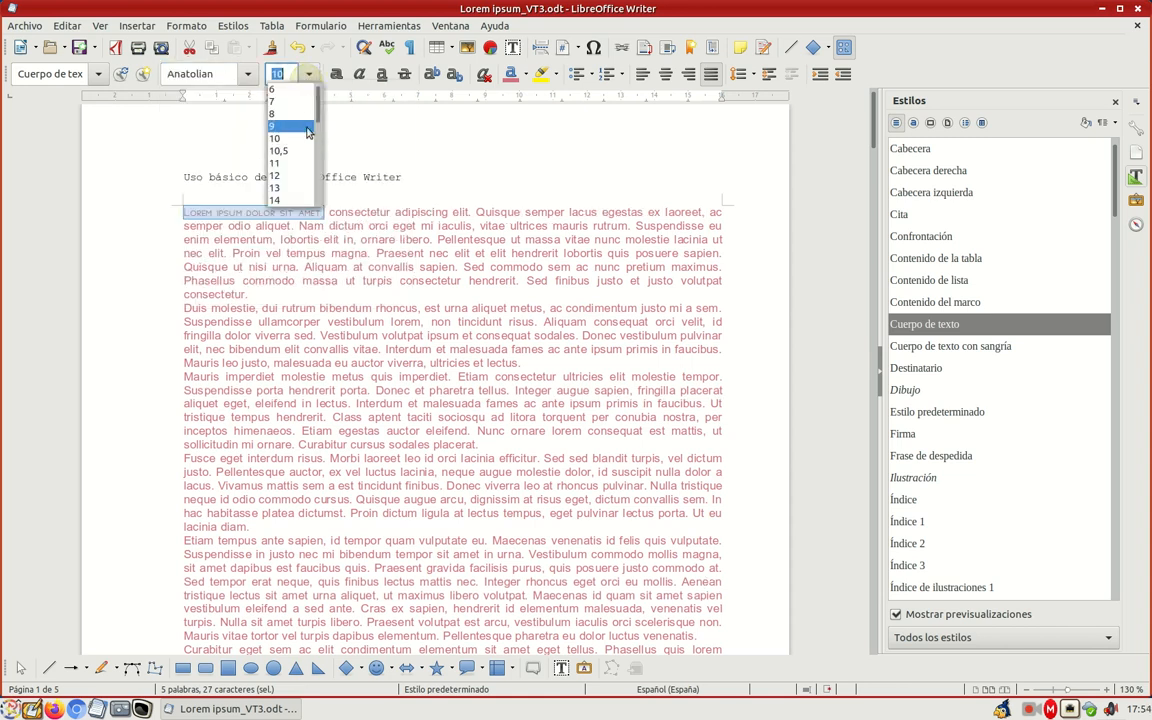
pyautogui.click(275, 187)
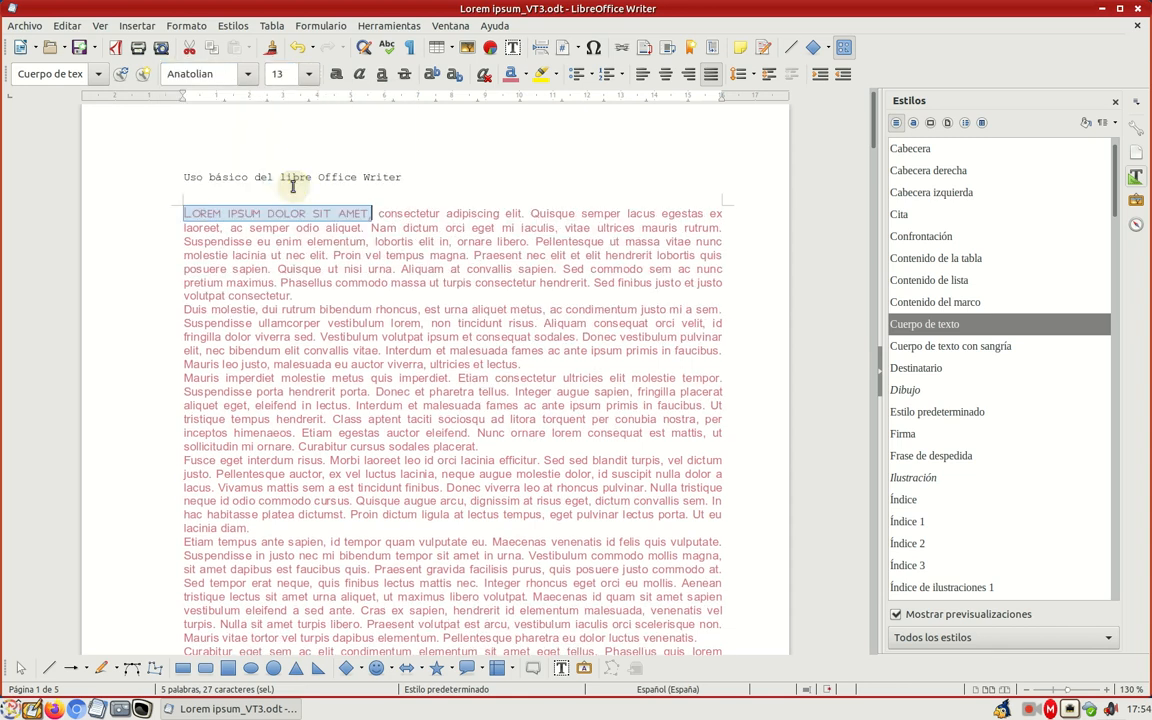
# Step: Change the font colour of the selected opening words to a dark blue from the freecolour-hlc palette
pyautogui.click(525, 75)
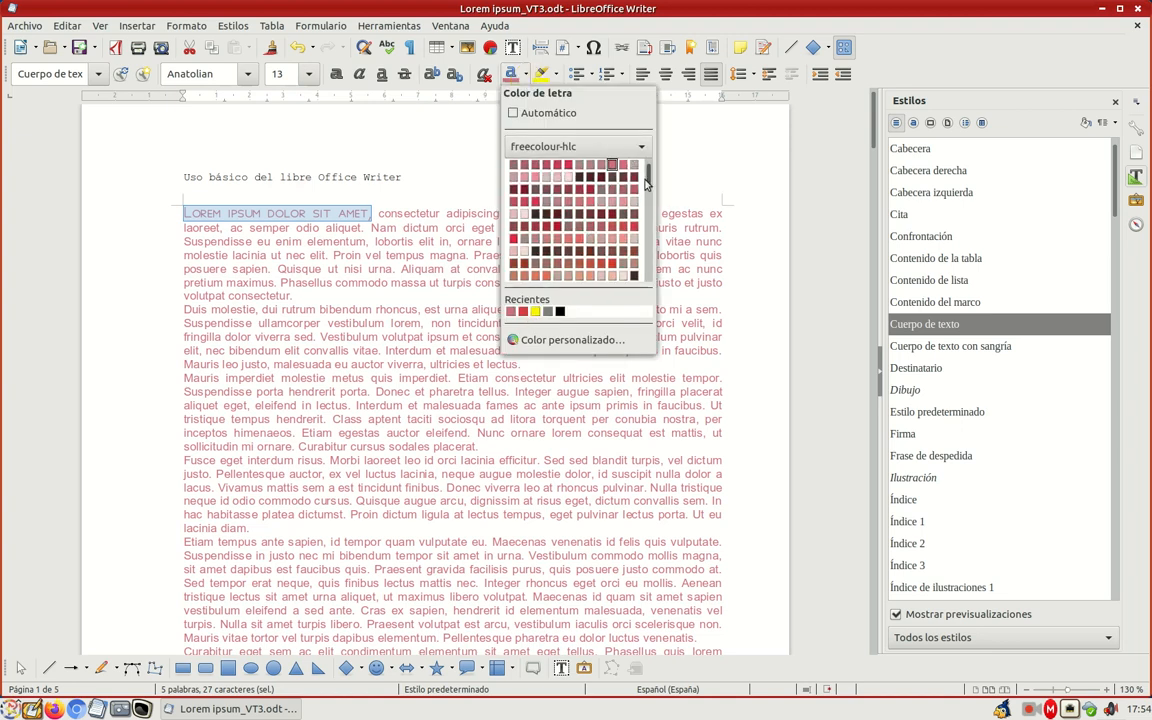
pyautogui.moveTo(645, 182); pyautogui.dragTo(645, 248)
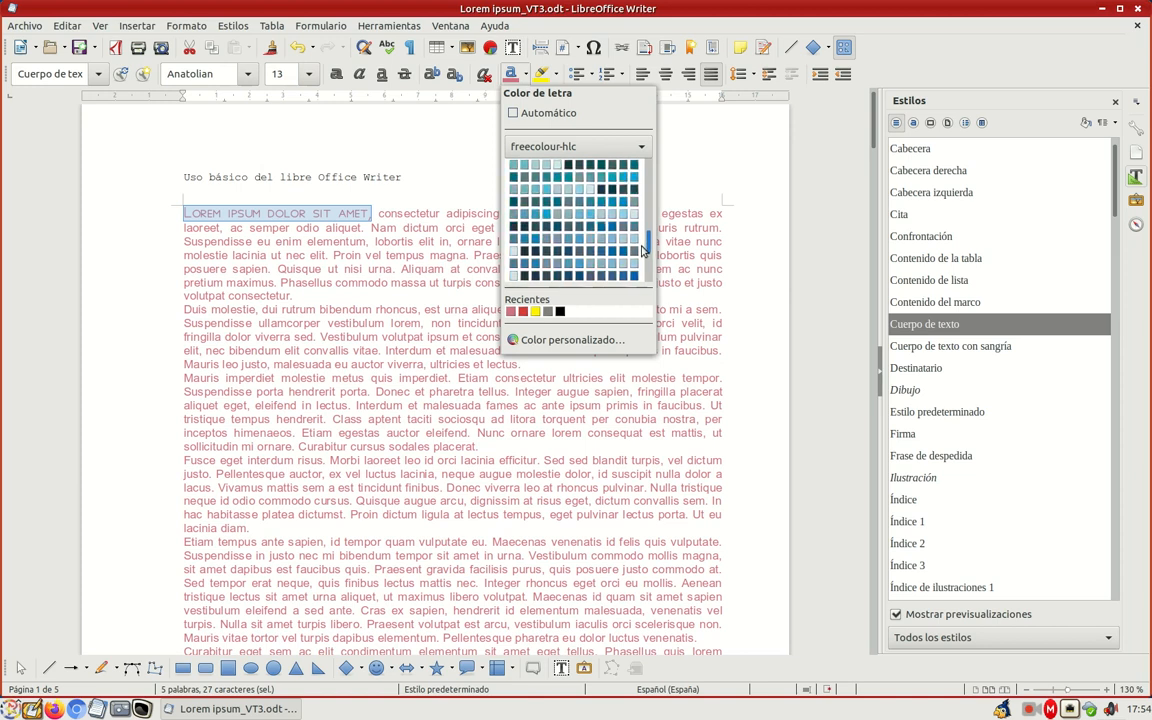
pyautogui.click(562, 226)
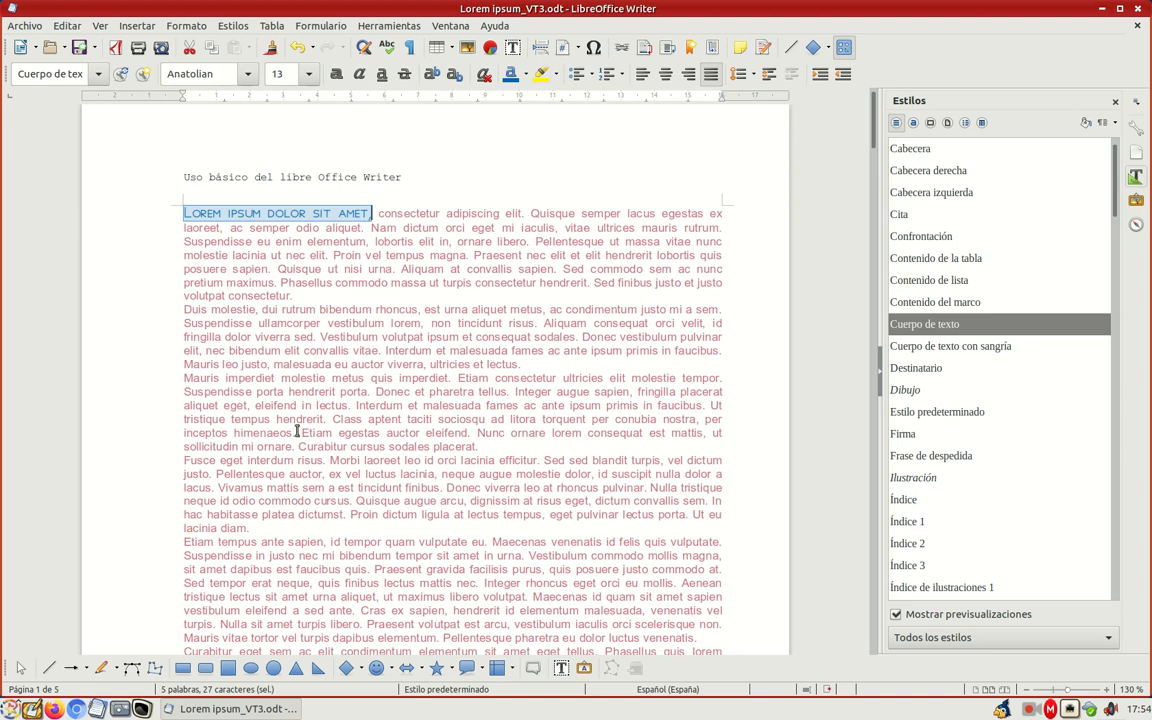
# Step: Clone the formatting of "Lorem ipsum dolor sit amet," onto "Etiam tempus ante sapien" at the start of the fifth paragraph
pyautogui.click(185, 213)
pyautogui.moveTo(185, 213); pyautogui.dragTo(373, 213)
pyautogui.click(272, 49)
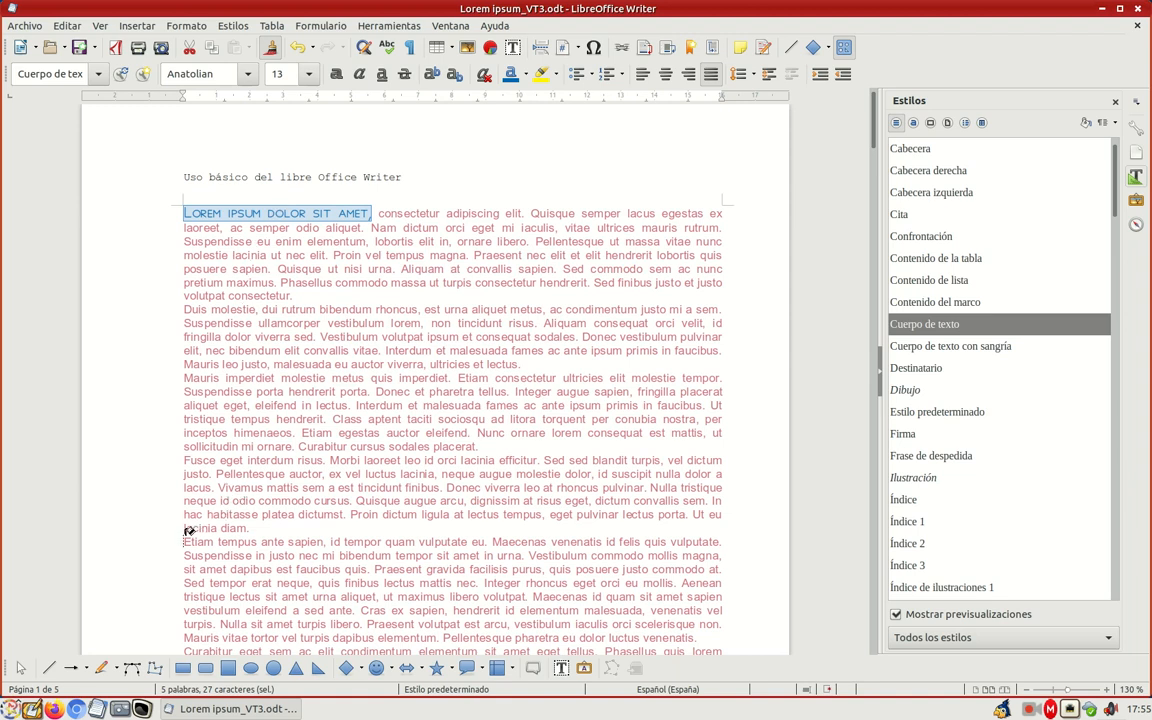
pyautogui.moveTo(186, 535); pyautogui.dragTo(323, 536)
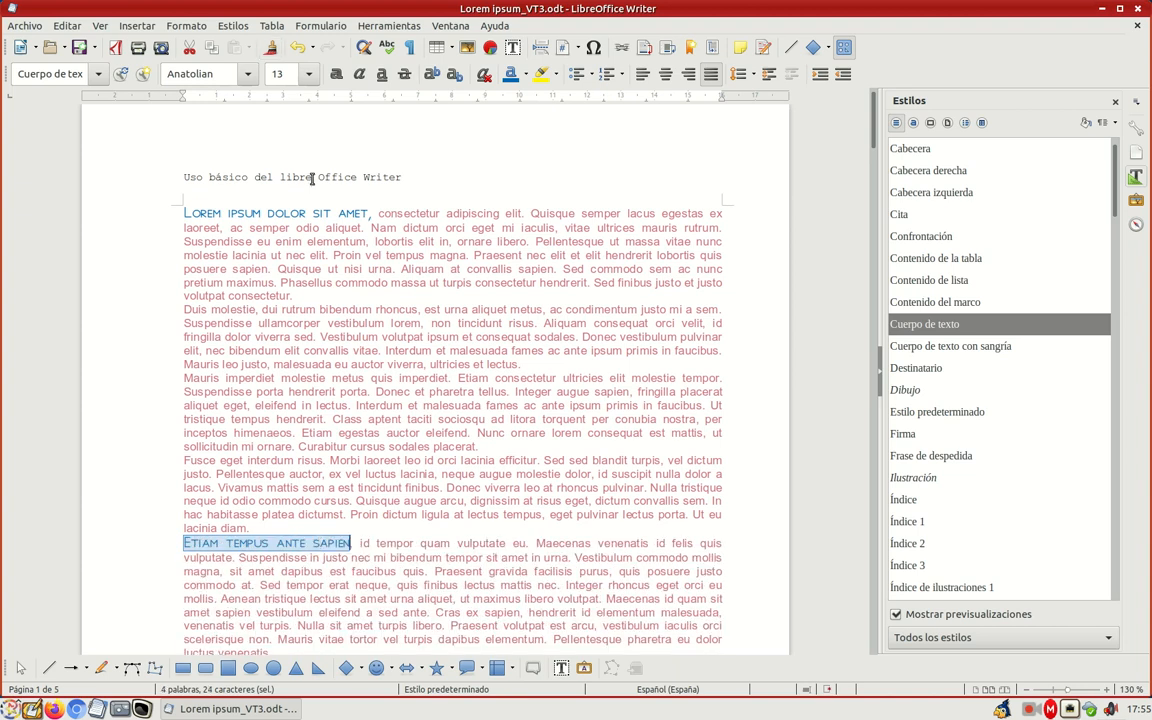